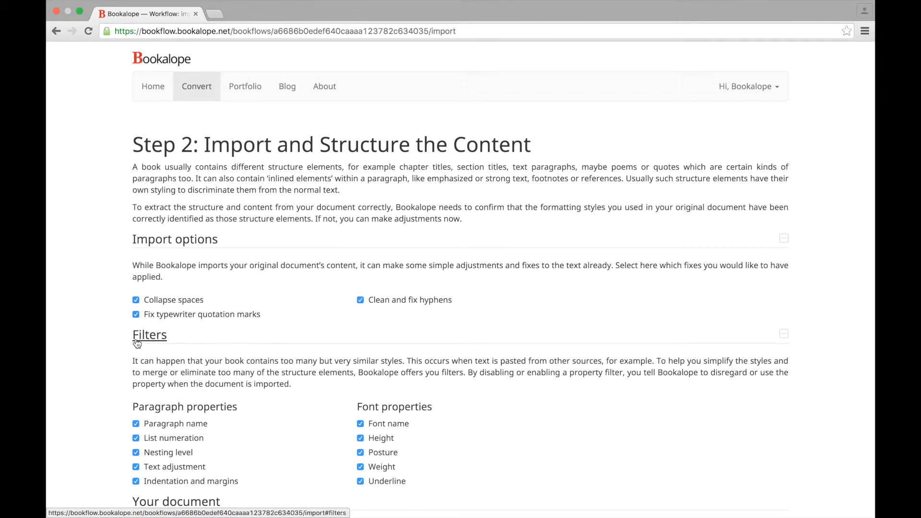
Set the chapter kind of the book title "Buddha's Map: Beginning the Journey" to Title page and remove it from the table of contents
scroll(117, 378, down, 3)
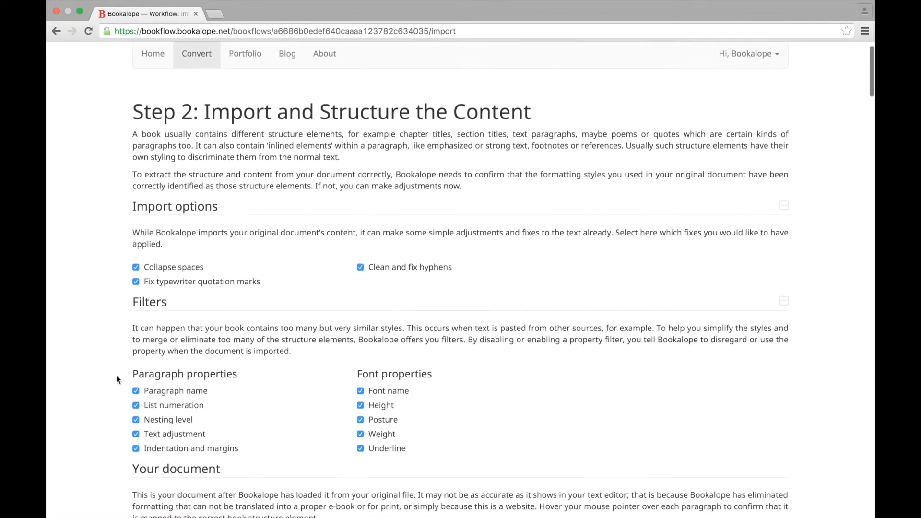
scroll(116, 377, down, 5)
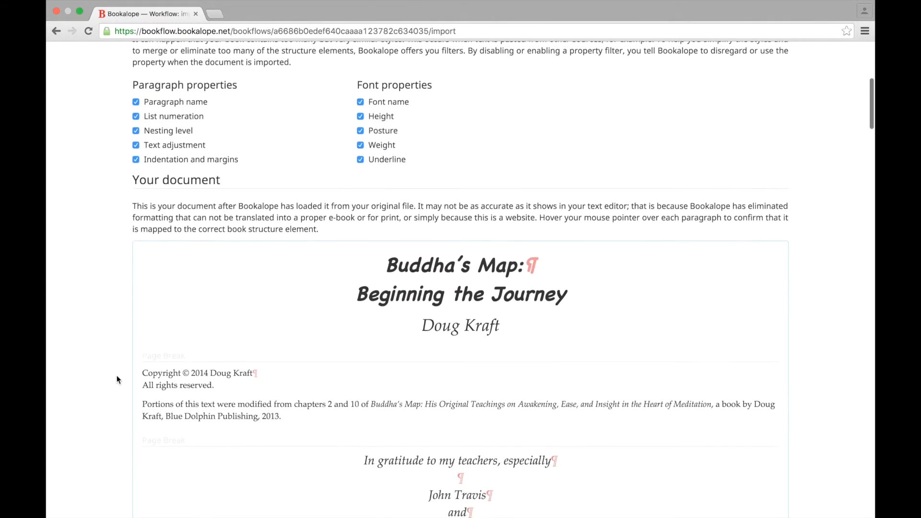
scroll(116, 379, down, 2)
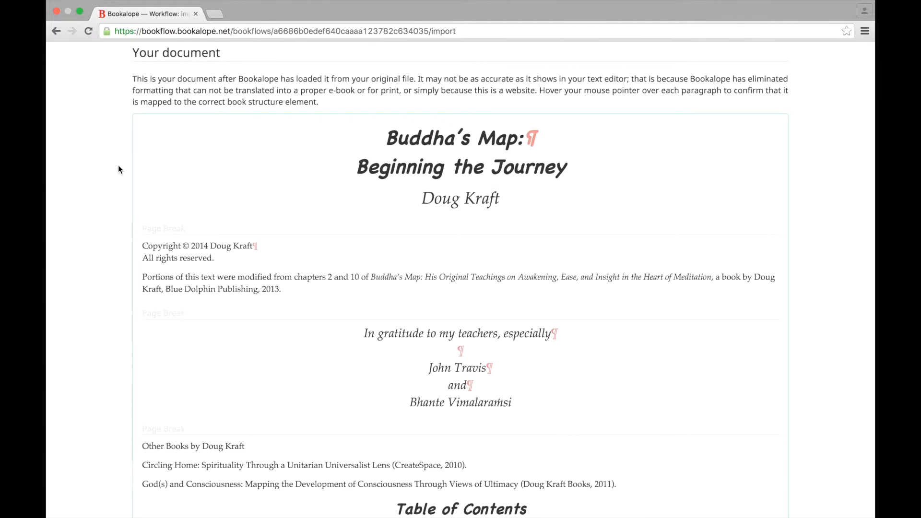
mouse_move(151, 166)
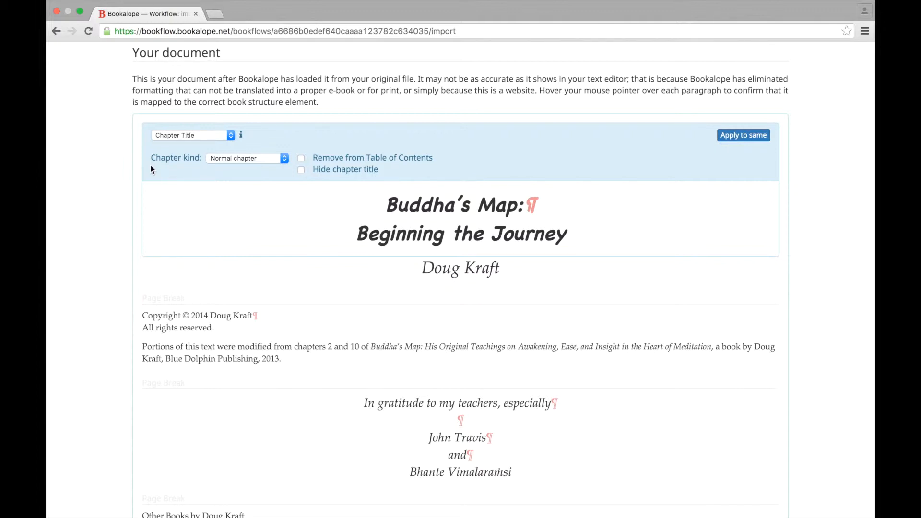
click(231, 136)
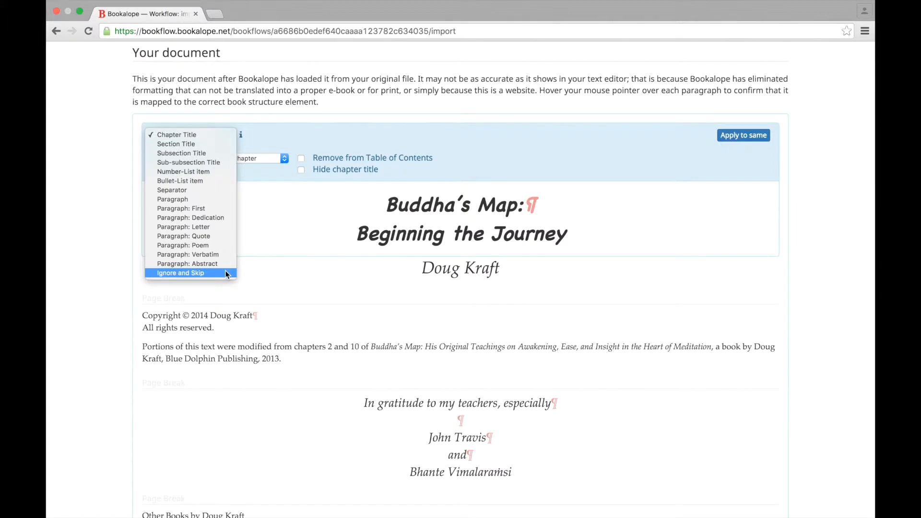
click(240, 148)
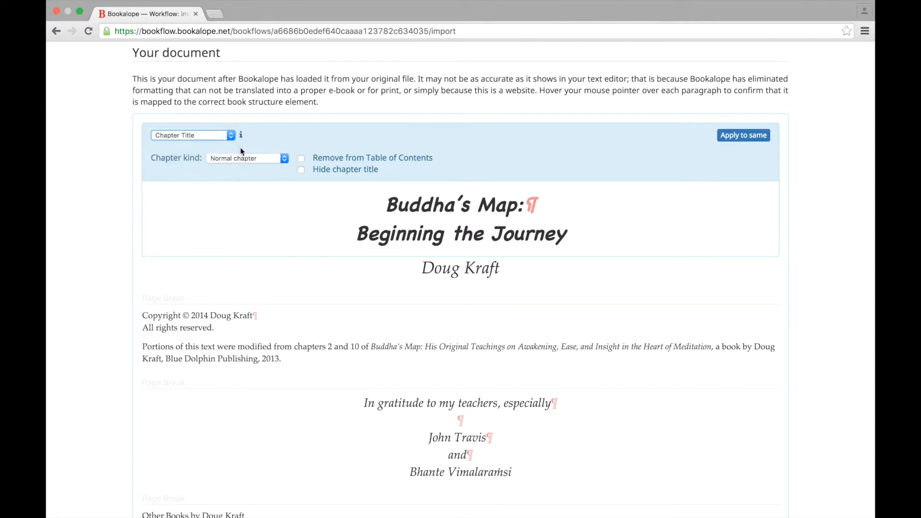
mouse_move(241, 138)
click(284, 158)
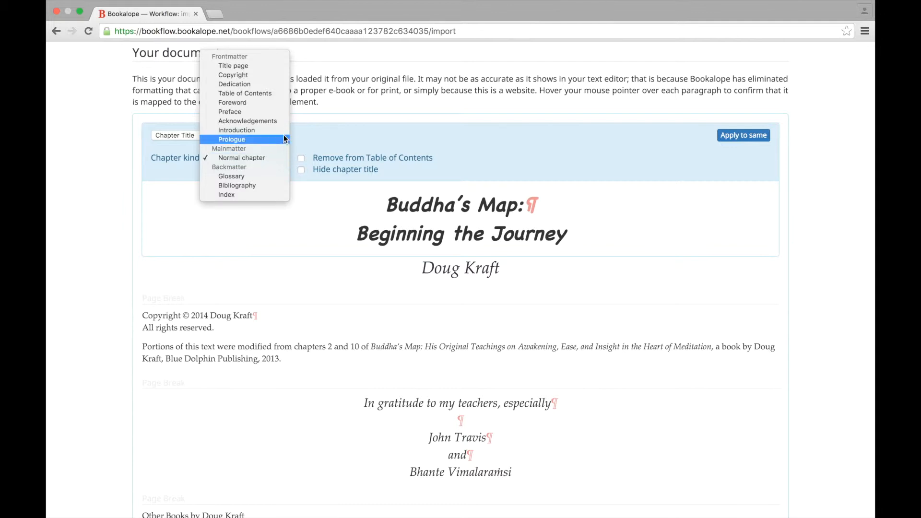
click(275, 67)
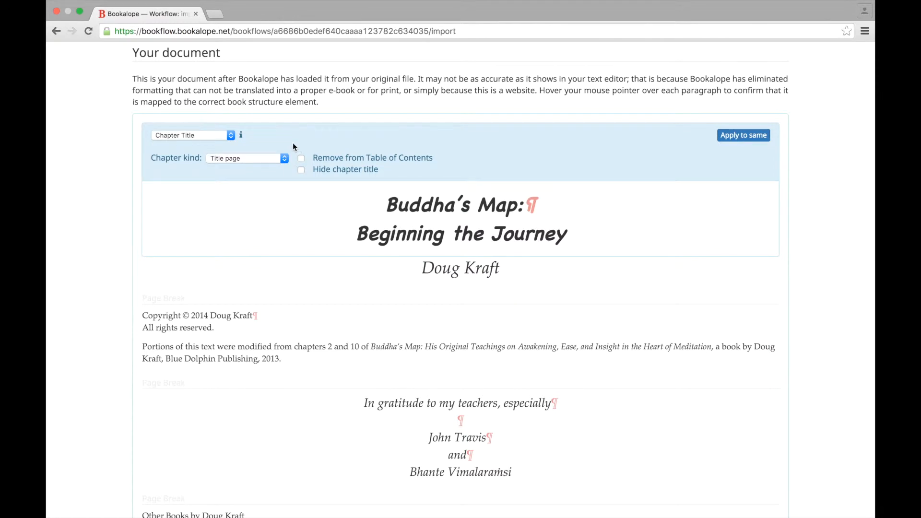
click(302, 159)
Make the page break before the copyright notice open a new chapter of kind Copyright
mouse_move(143, 200)
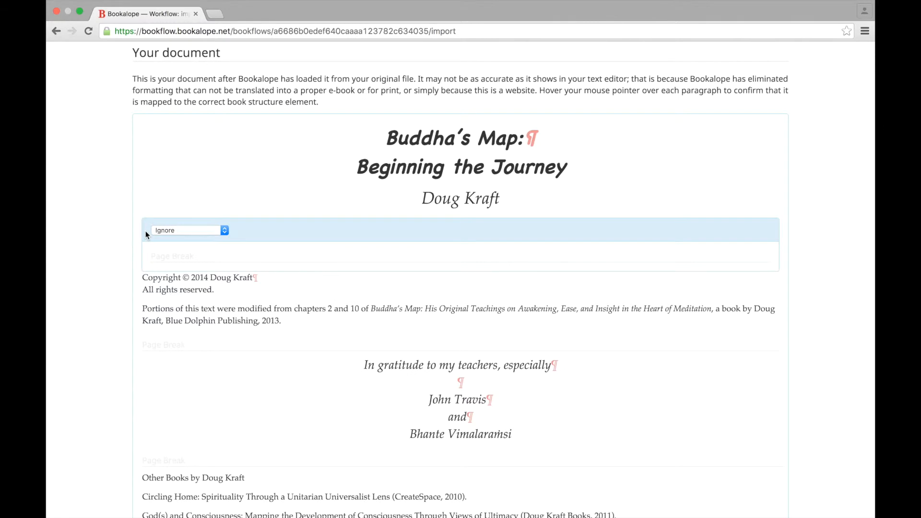
click(225, 230)
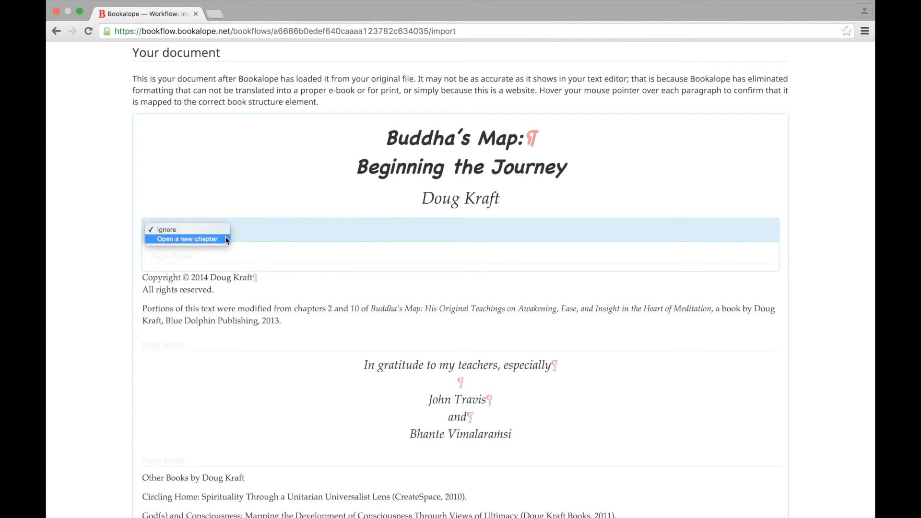
click(226, 239)
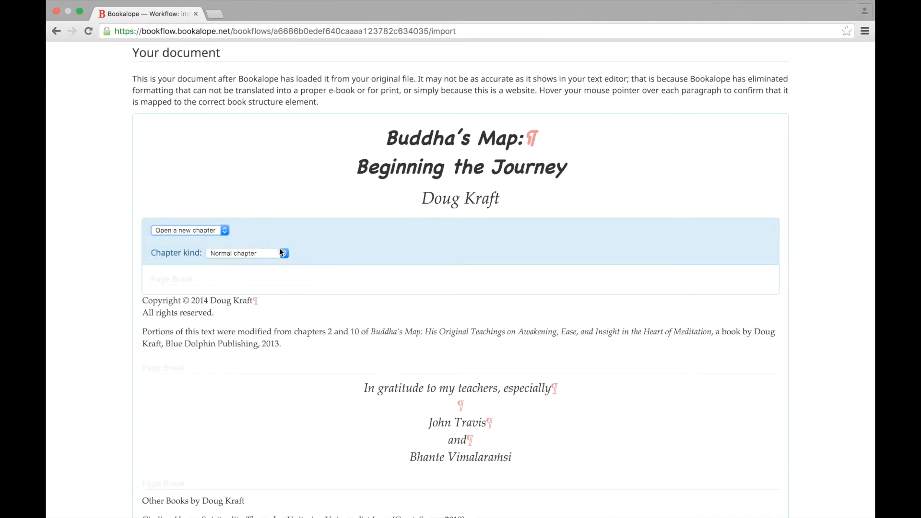
click(284, 253)
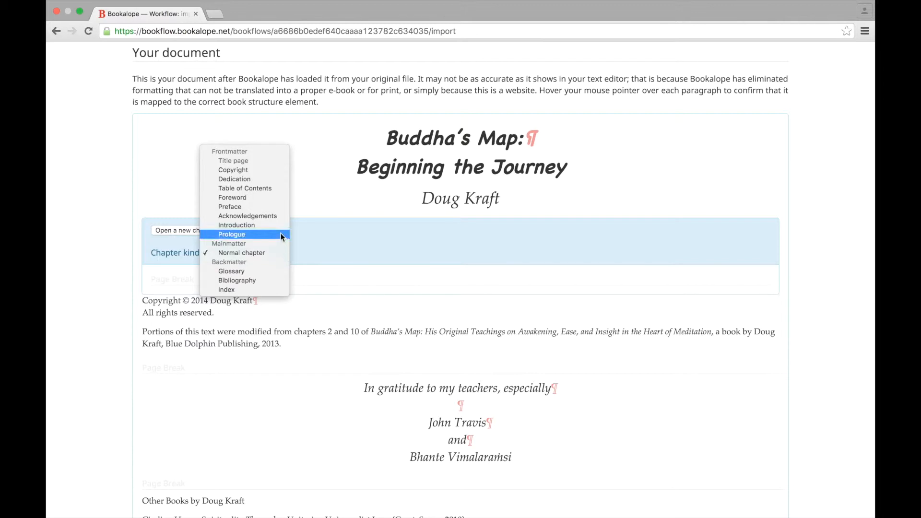
click(275, 170)
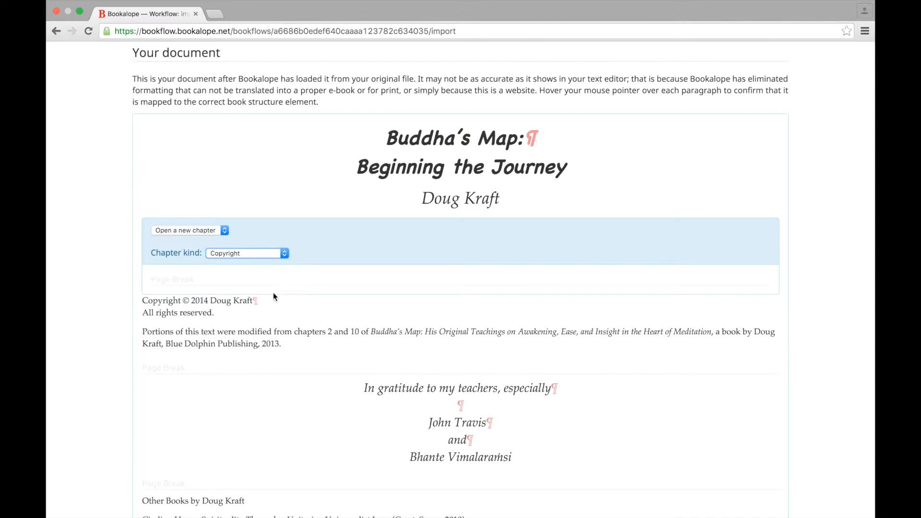
Inspect the copyright paragraphs' structure settings, including the style information and the available text styles for the italic book title
mouse_move(272, 297)
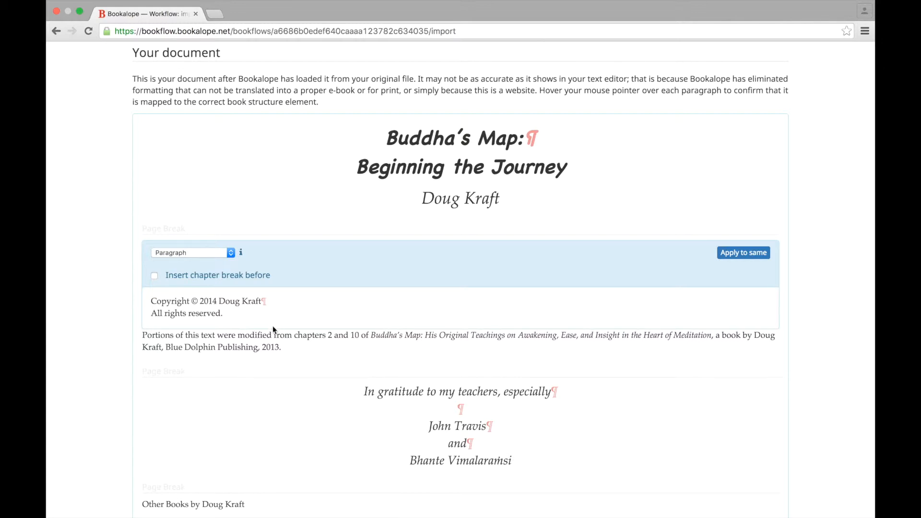
mouse_move(273, 331)
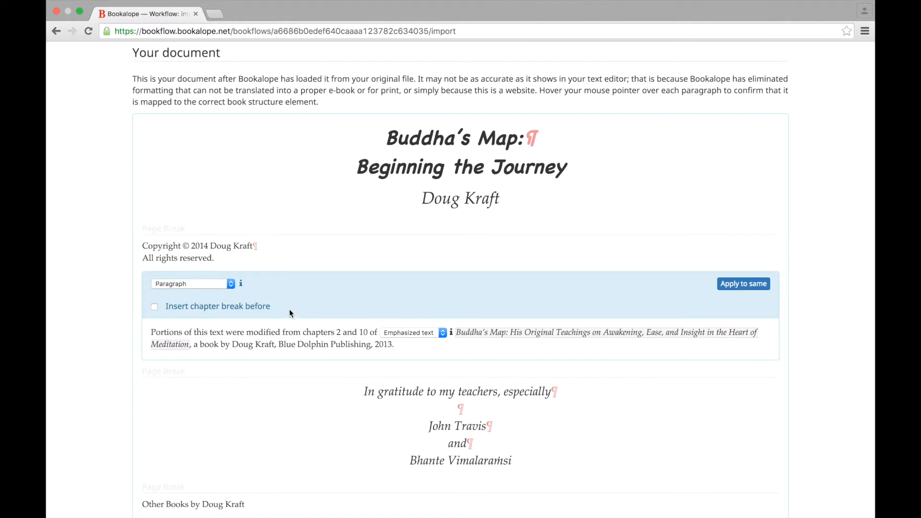
mouse_move(242, 286)
mouse_move(452, 336)
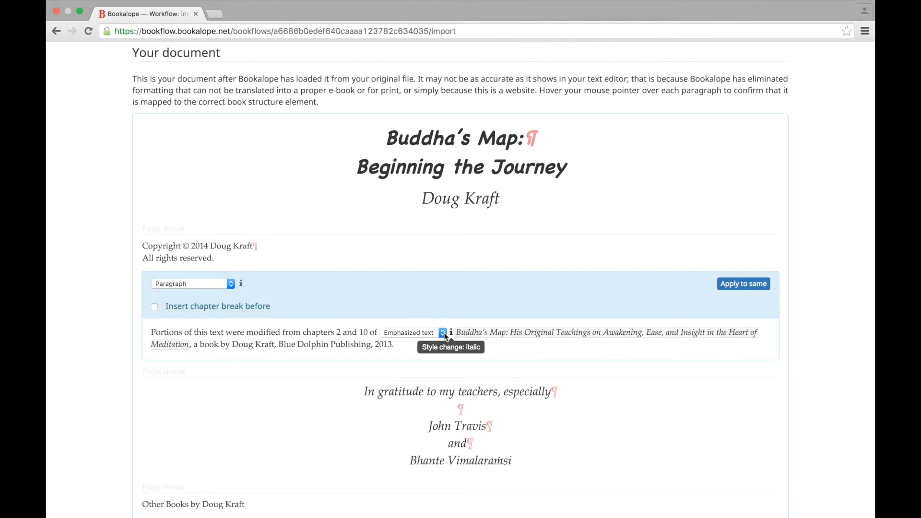
click(444, 333)
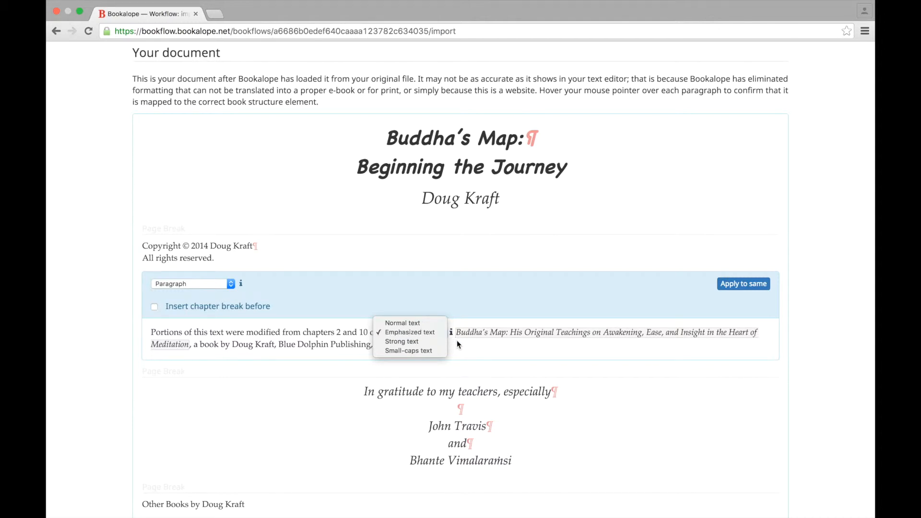
click(457, 343)
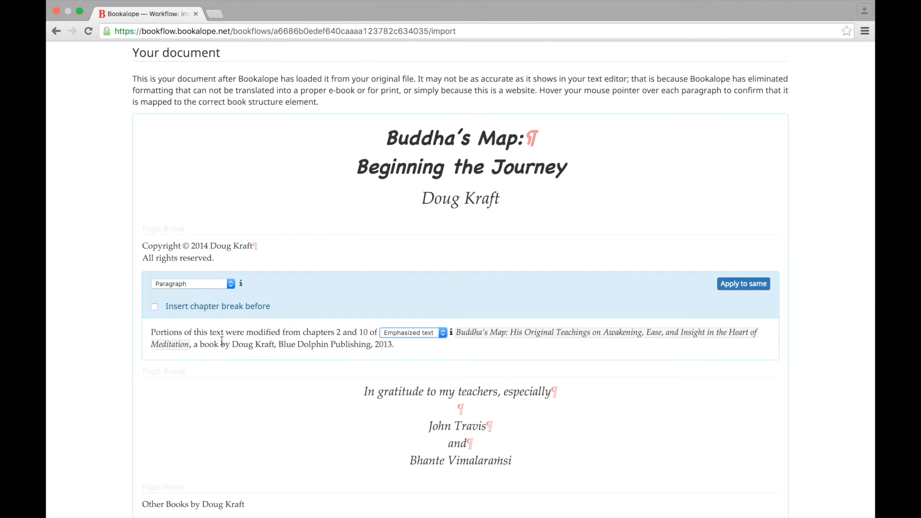
Make the page break before "In gratitude to my teachers" open a new chapter of kind Dedication
mouse_move(151, 321)
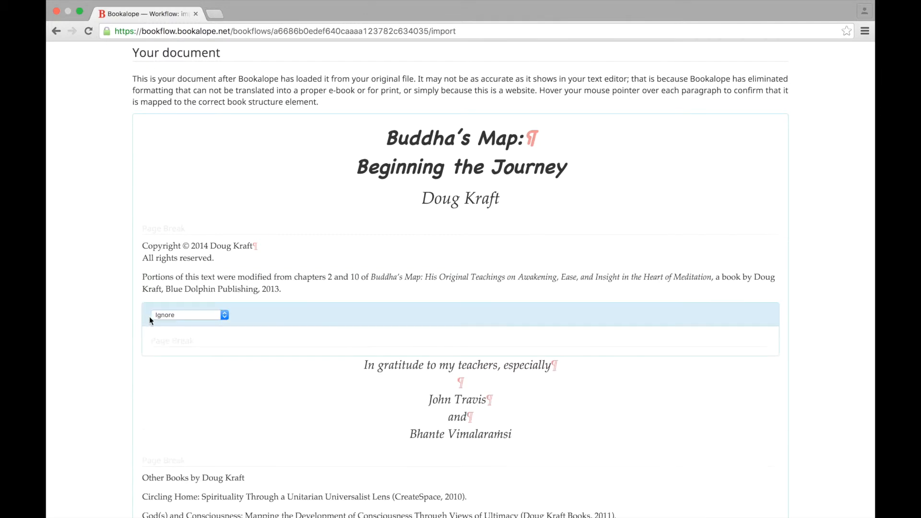
click(180, 317)
click(181, 323)
click(280, 339)
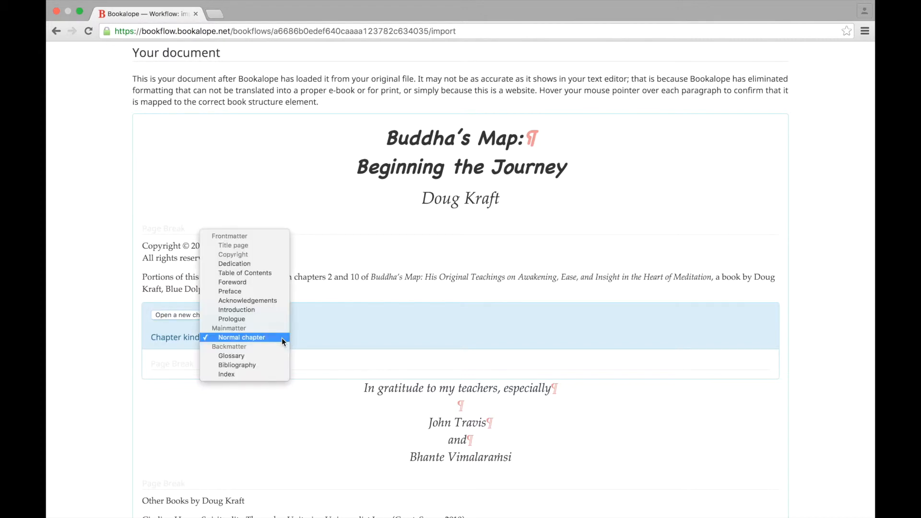
click(272, 264)
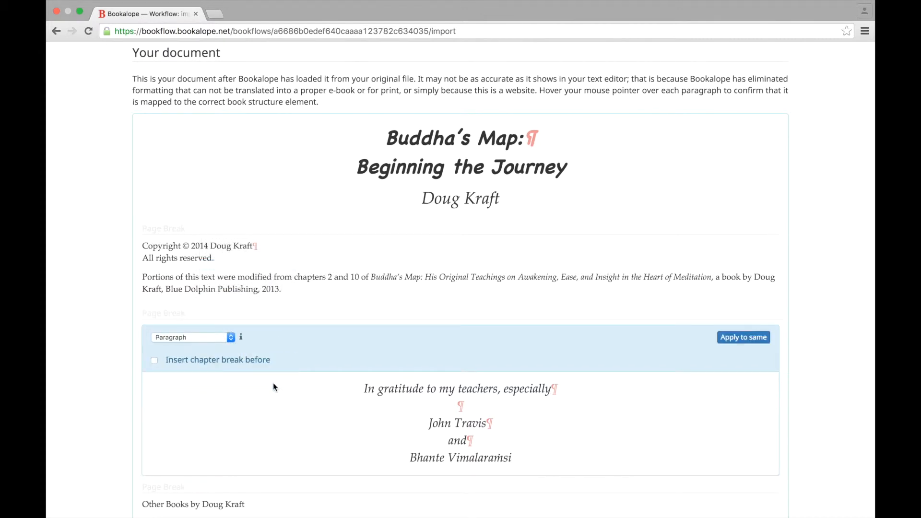
Make the page break before the author's "Other Books" list open a new chapter
scroll(109, 381, down, 8)
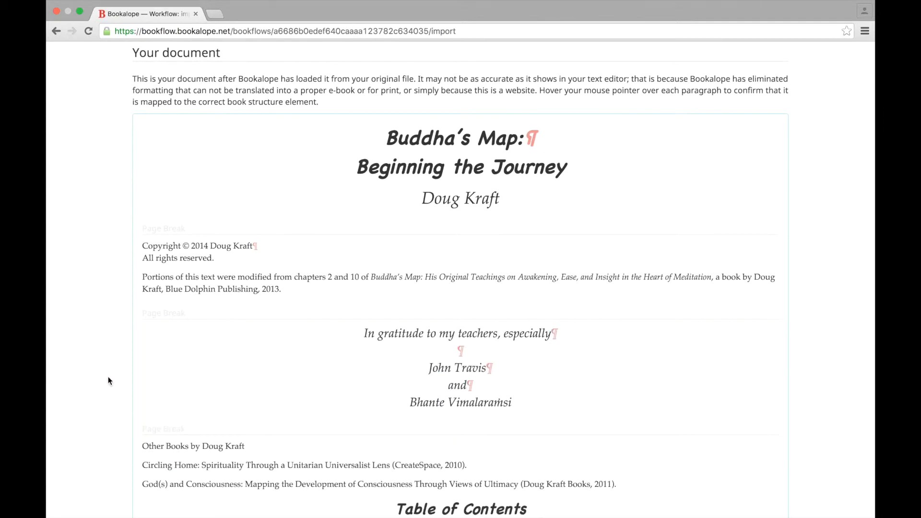
scroll(110, 381, down, 2)
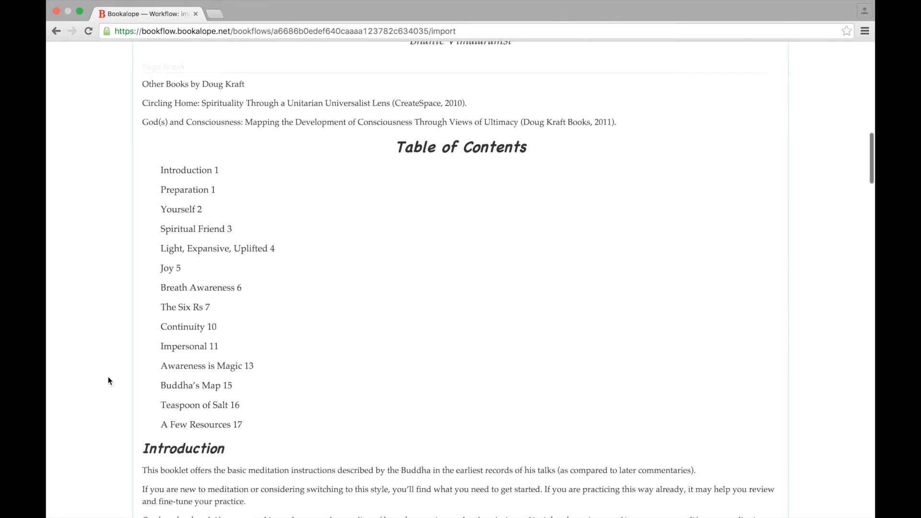
mouse_move(150, 61)
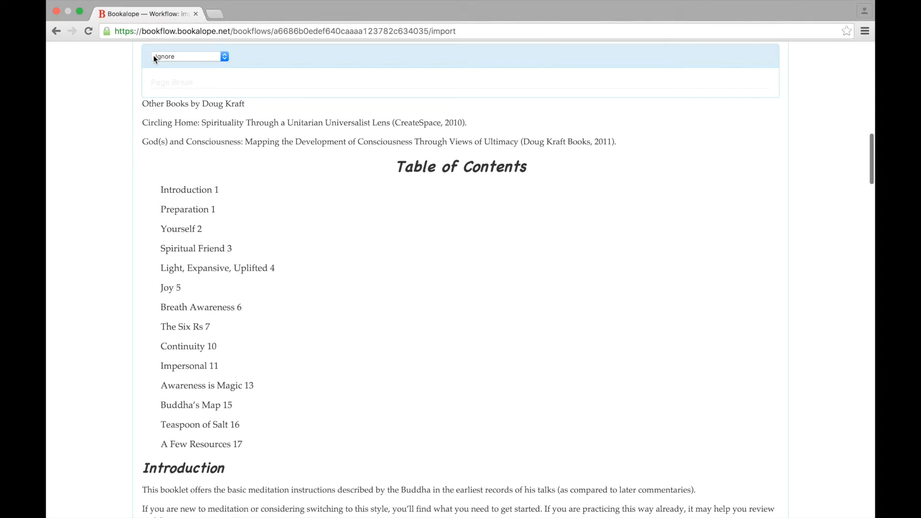
click(225, 57)
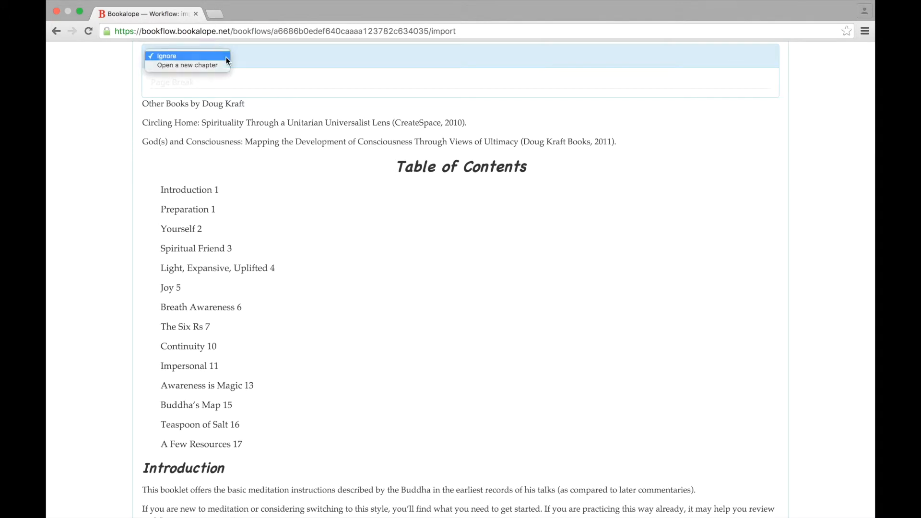
click(227, 66)
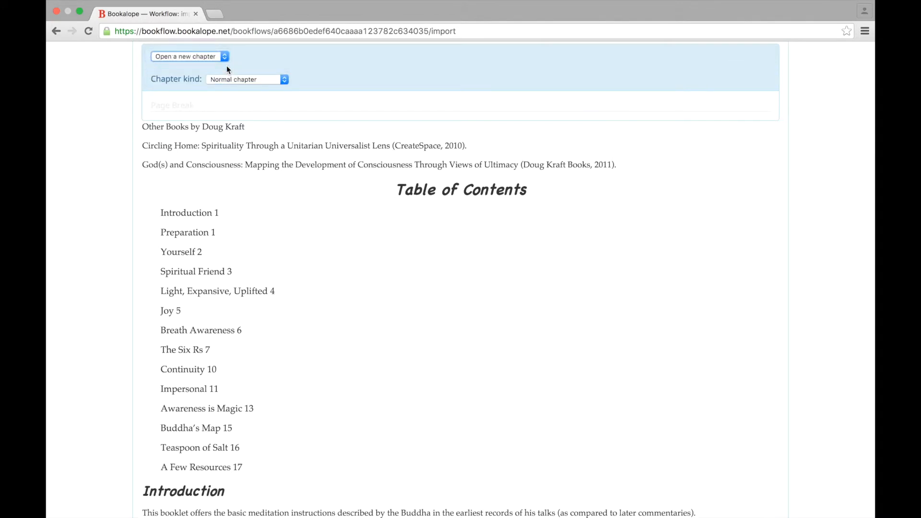
Map the "Table of Contents" heading to Chapter Title and exclude it from the generated table of contents
mouse_move(176, 123)
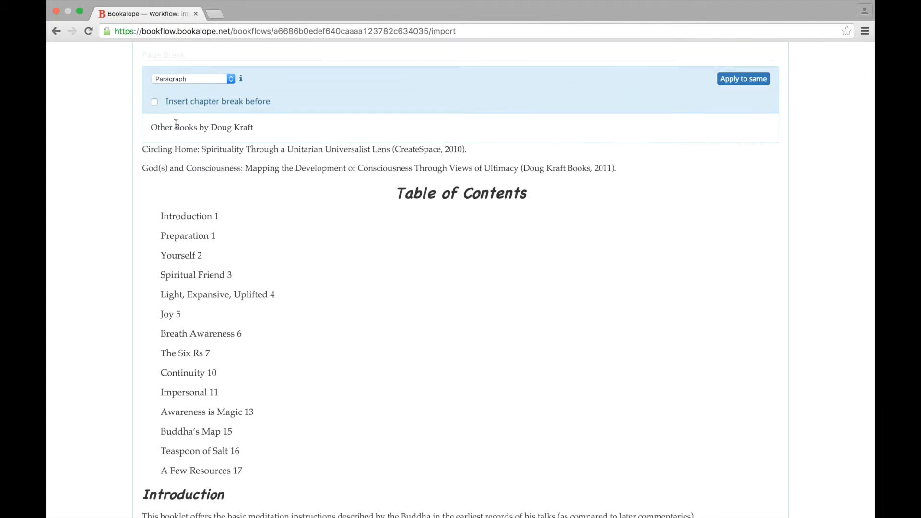
mouse_move(228, 161)
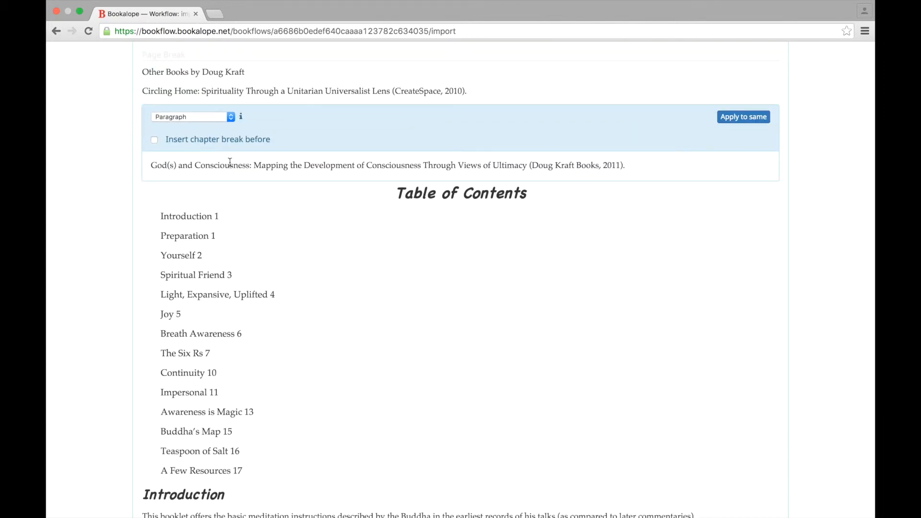
mouse_move(404, 182)
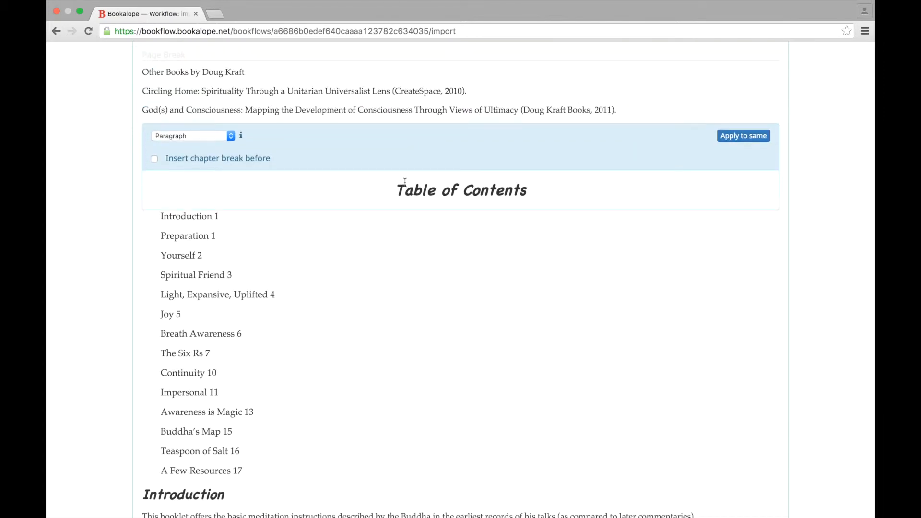
click(229, 136)
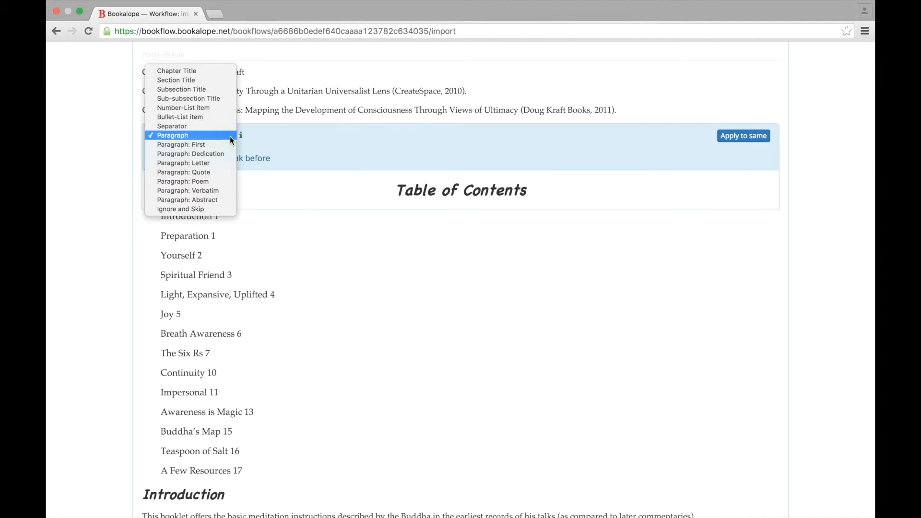
click(226, 70)
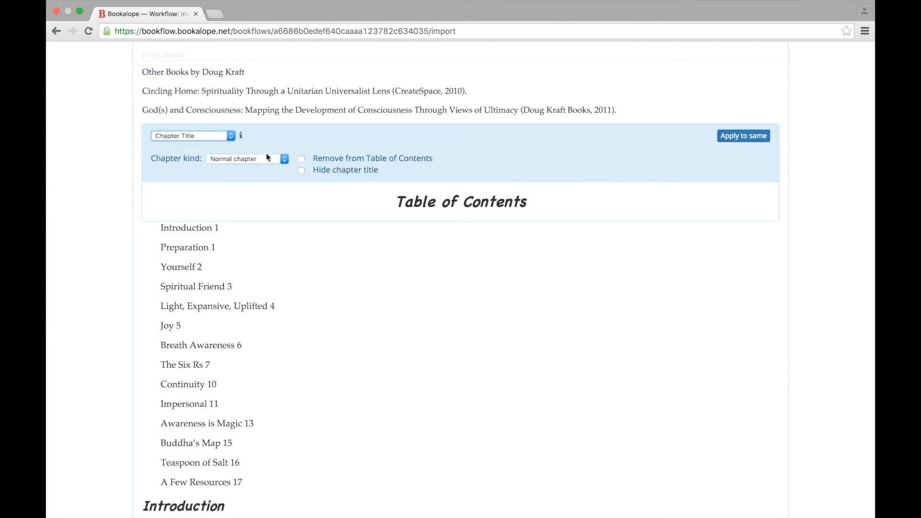
click(284, 160)
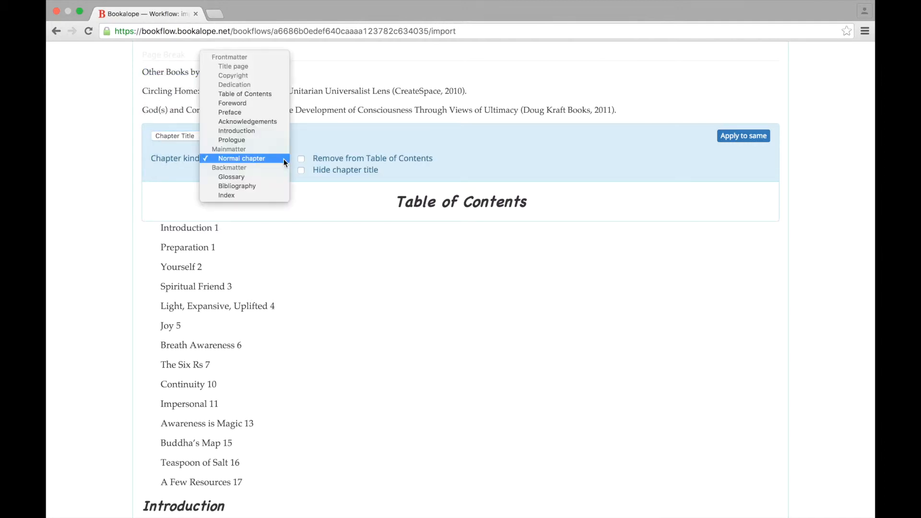
click(275, 96)
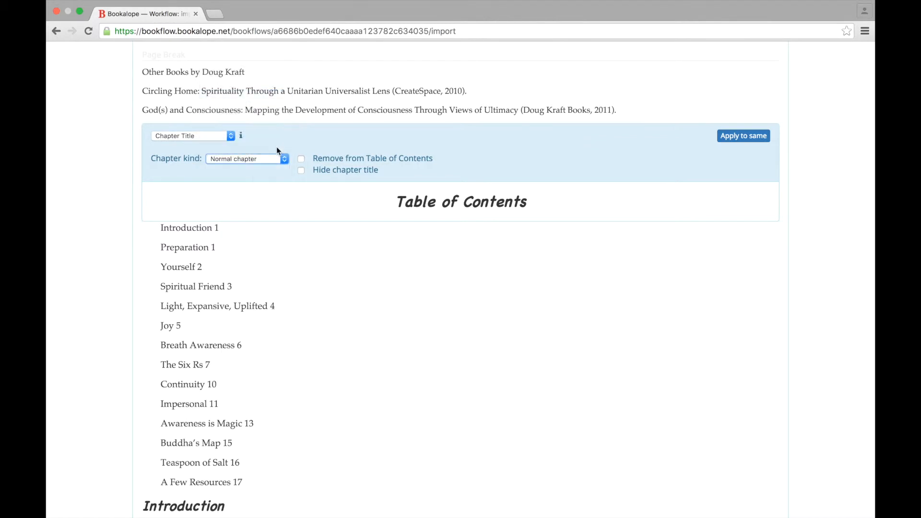
click(301, 160)
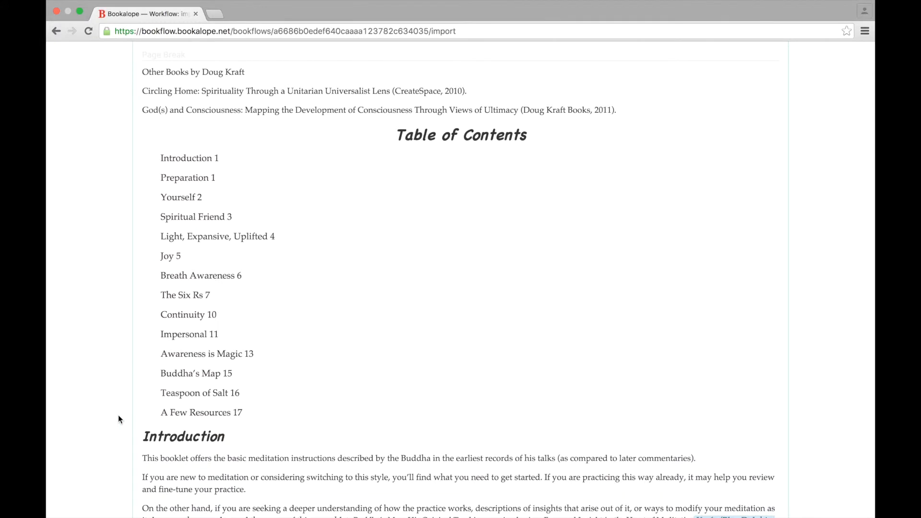
Set the chapter kind of the "Introduction" heading to Introduction
scroll(119, 418, down, 3)
scroll(118, 415, down, 10)
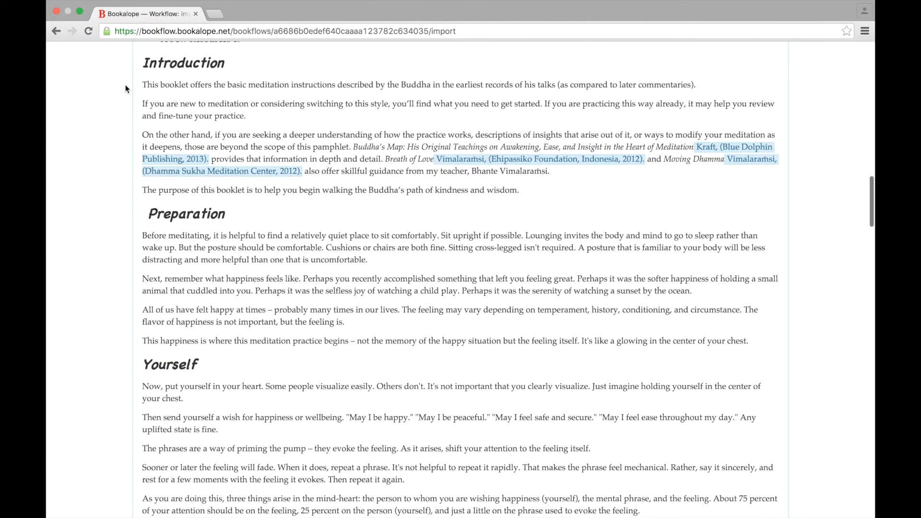
mouse_move(149, 62)
click(227, 88)
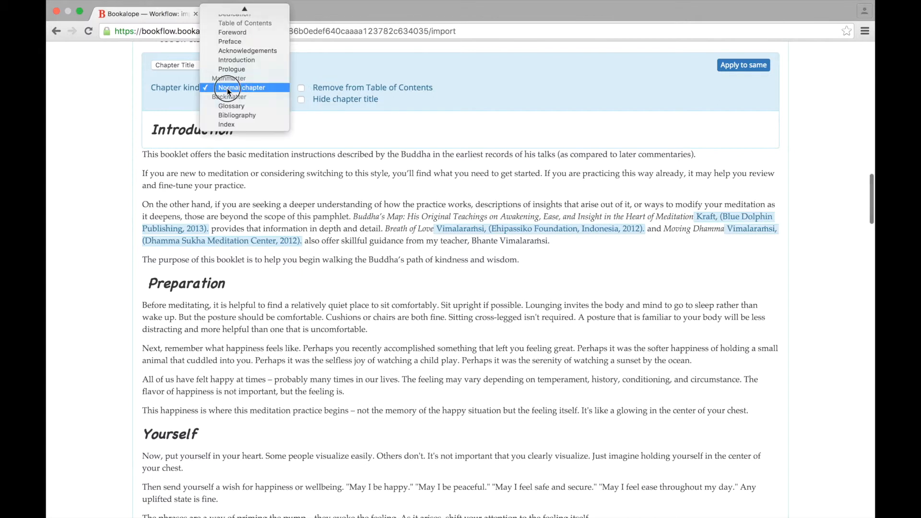
click(231, 60)
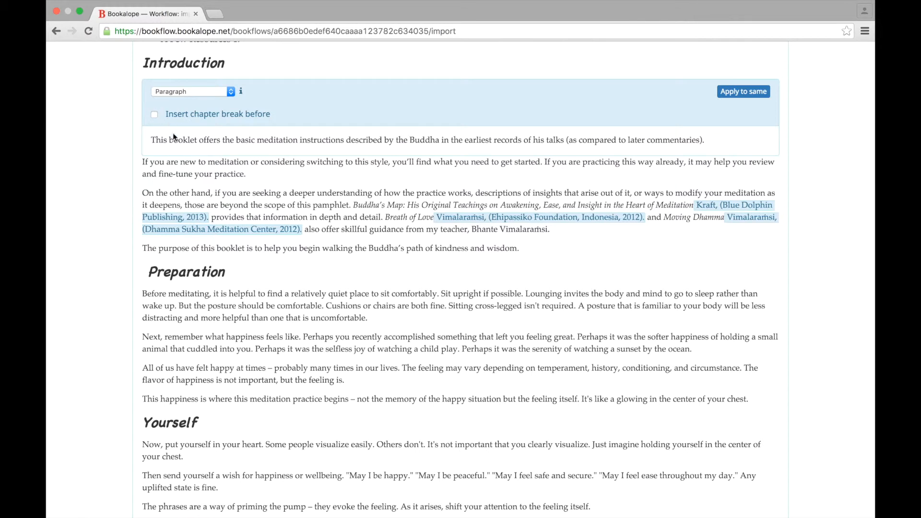
Inspect the Introduction paragraphs' structure settings, including the style information of the italic titles and the footnote markers
mouse_move(178, 164)
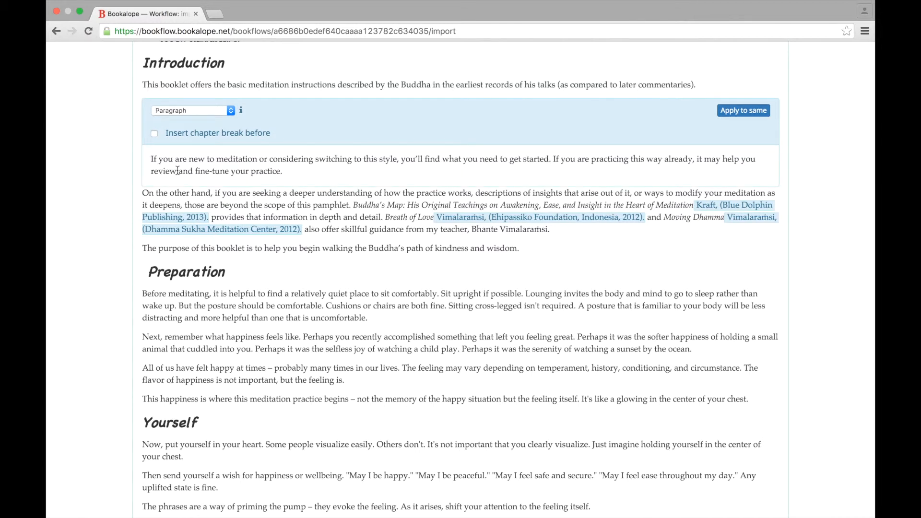
mouse_move(179, 199)
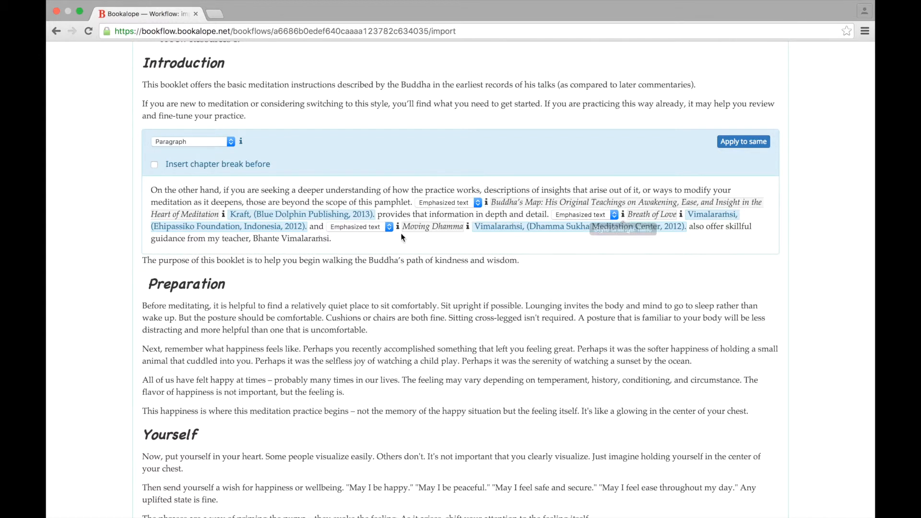
mouse_move(398, 230)
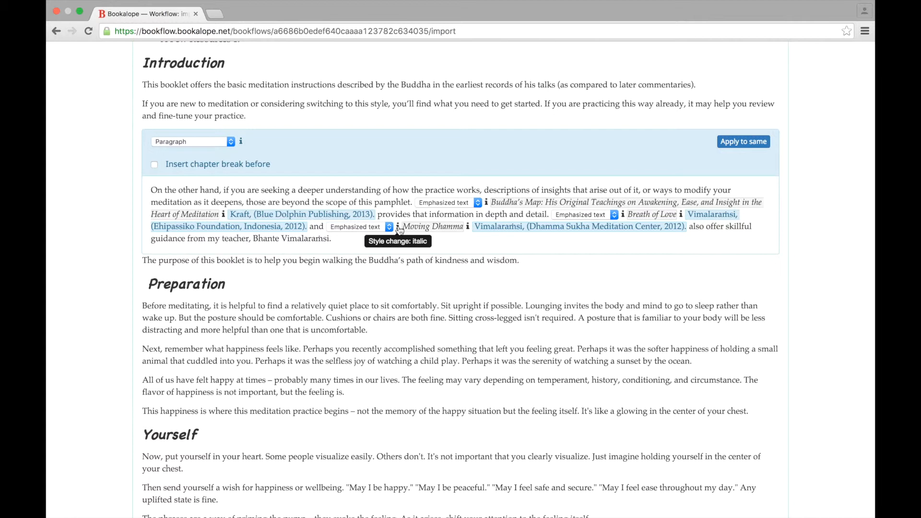
mouse_move(223, 217)
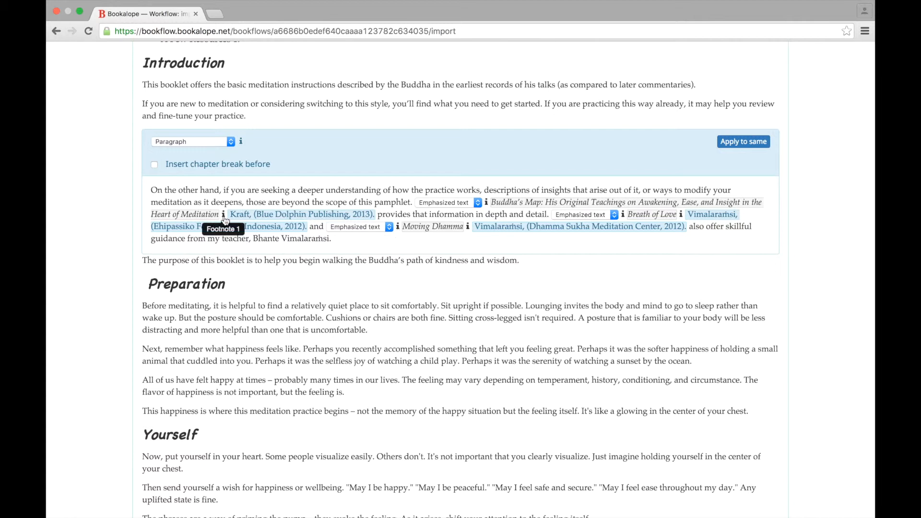
mouse_move(468, 229)
mouse_move(683, 218)
click(177, 259)
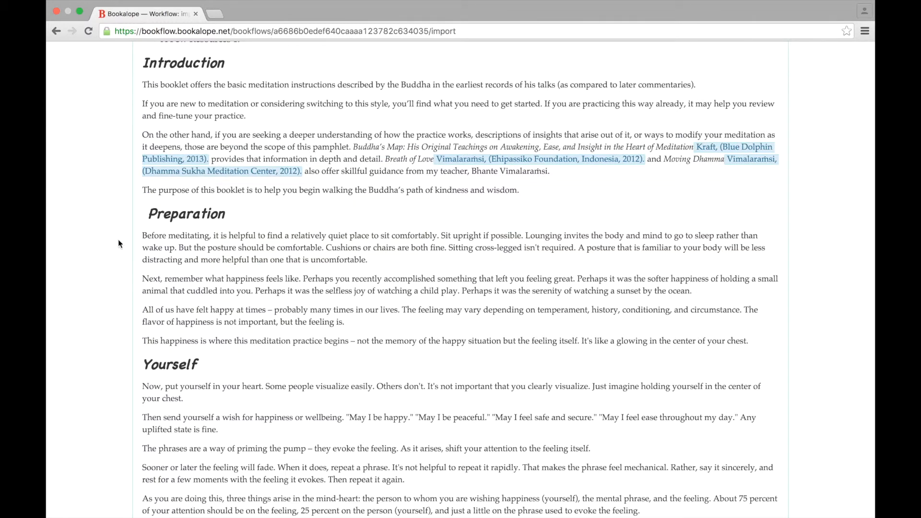
Review the structure types assigned to the headings and paragraphs of the Preparation, Yourself and Spiritual Friend chapters
mouse_move(149, 228)
mouse_move(156, 255)
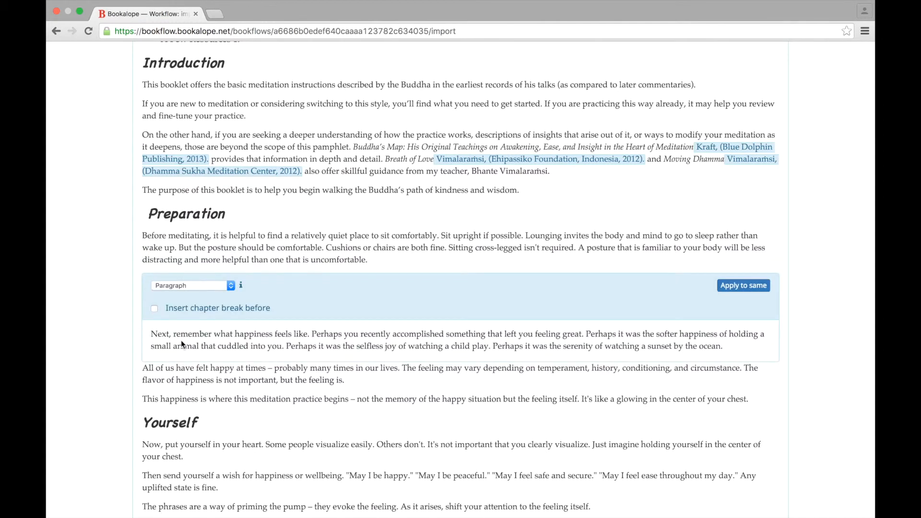
mouse_move(185, 371)
mouse_move(190, 393)
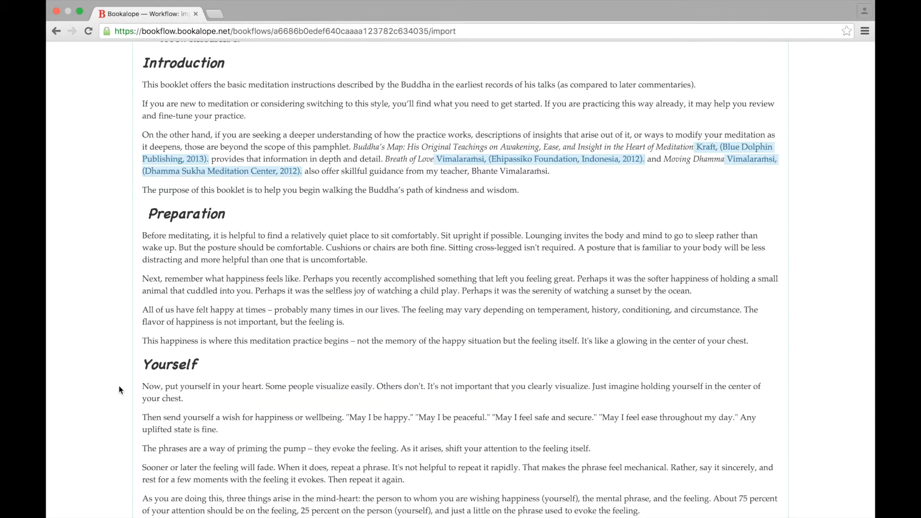
scroll(119, 390, down, 5)
scroll(119, 389, down, 1)
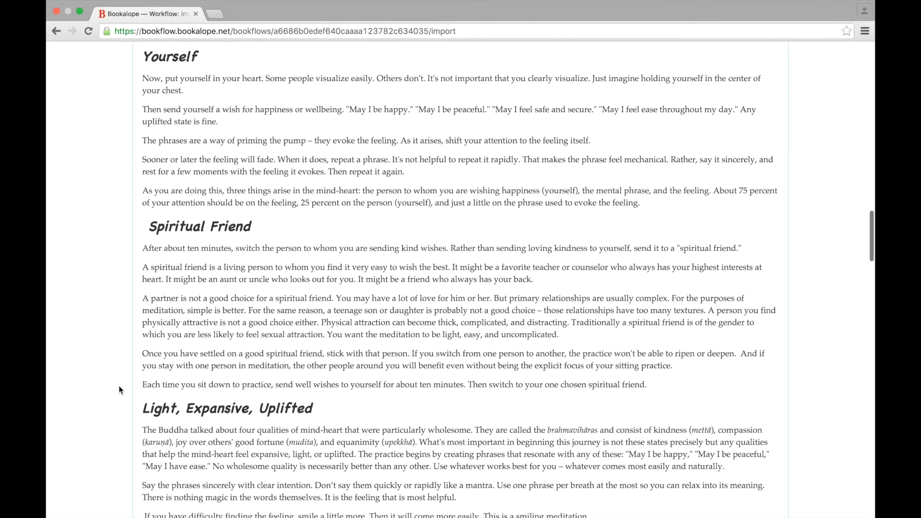
mouse_move(151, 68)
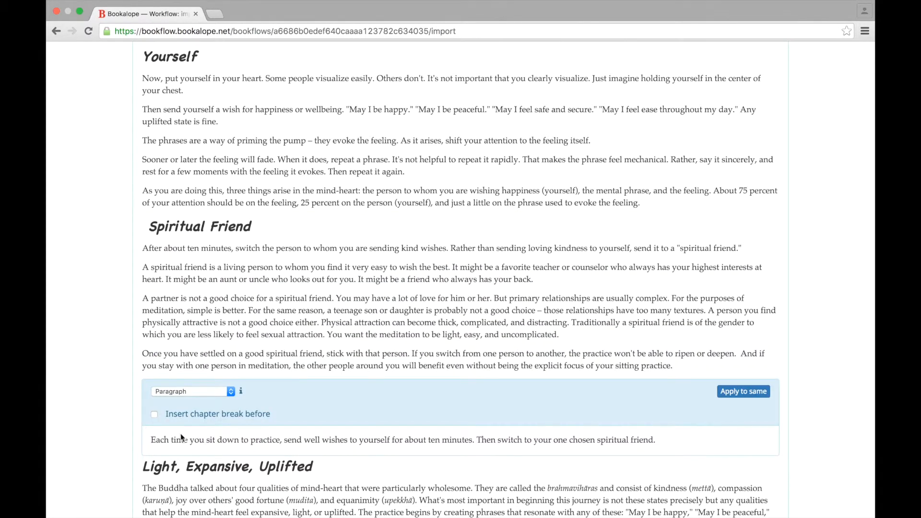
Check the structure types and emphasized words in the "Light, Expansive, Uplifted" chapter and the opening paragraphs of "Joy"
scroll(114, 417, down, 6)
scroll(114, 421, down, 2)
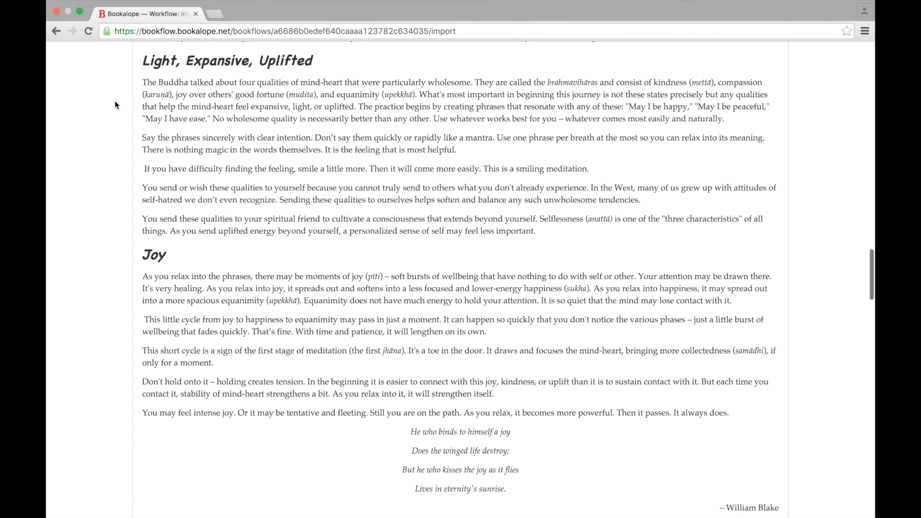
mouse_move(149, 64)
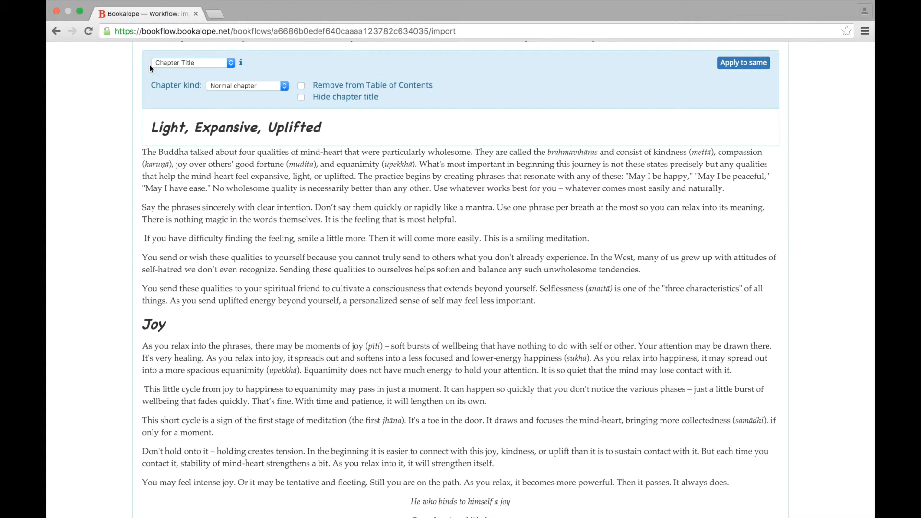
mouse_move(172, 152)
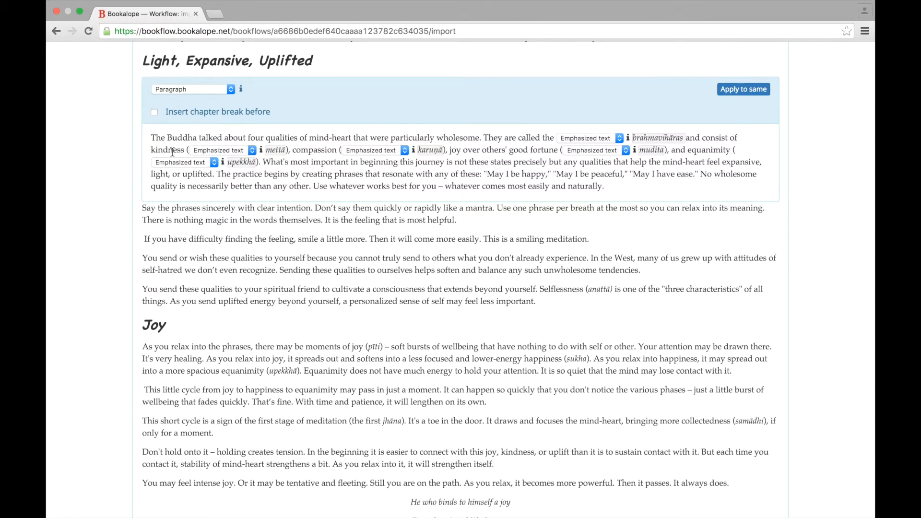
mouse_move(179, 246)
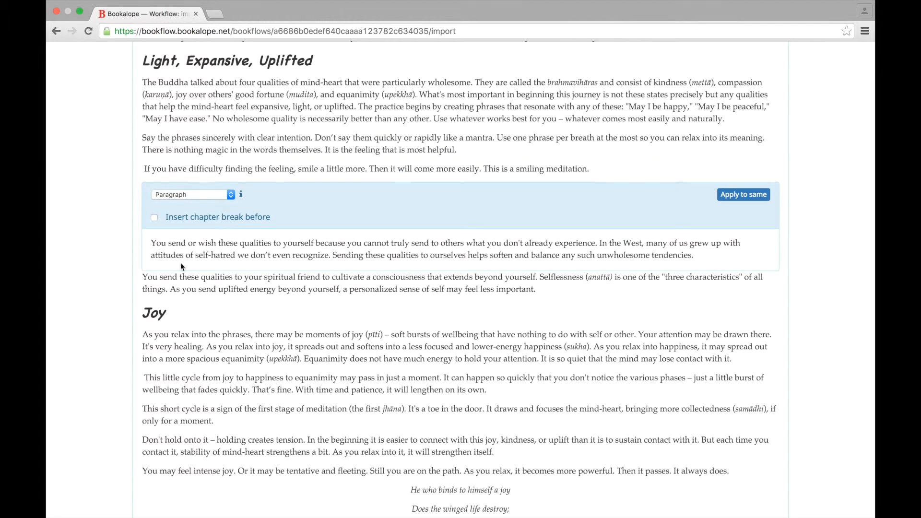
mouse_move(183, 273)
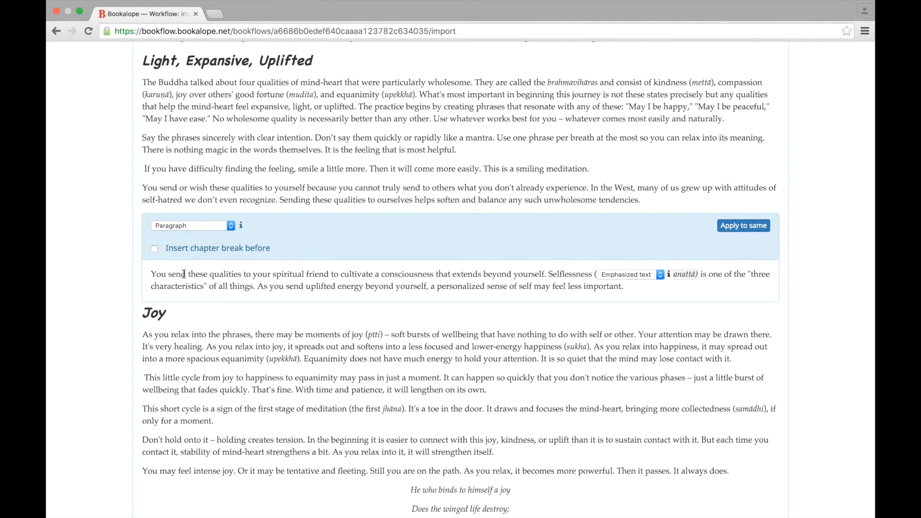
mouse_move(185, 309)
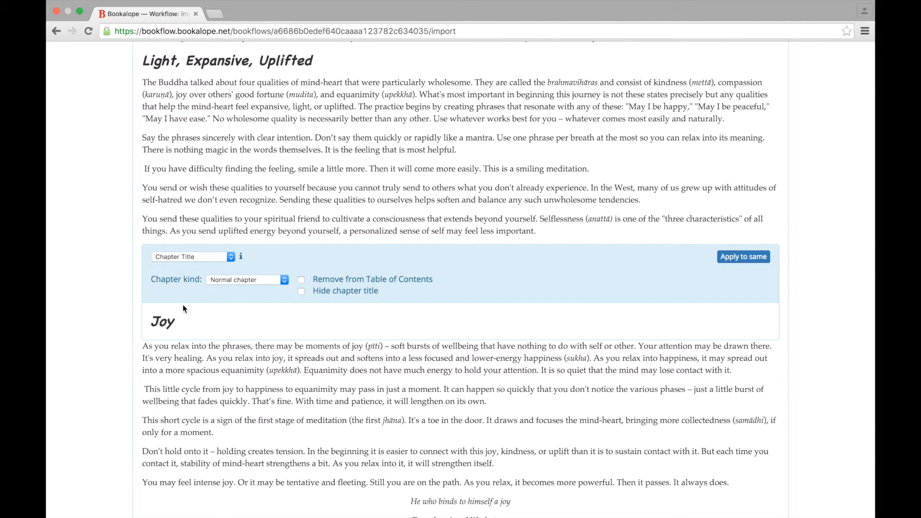
mouse_move(182, 341)
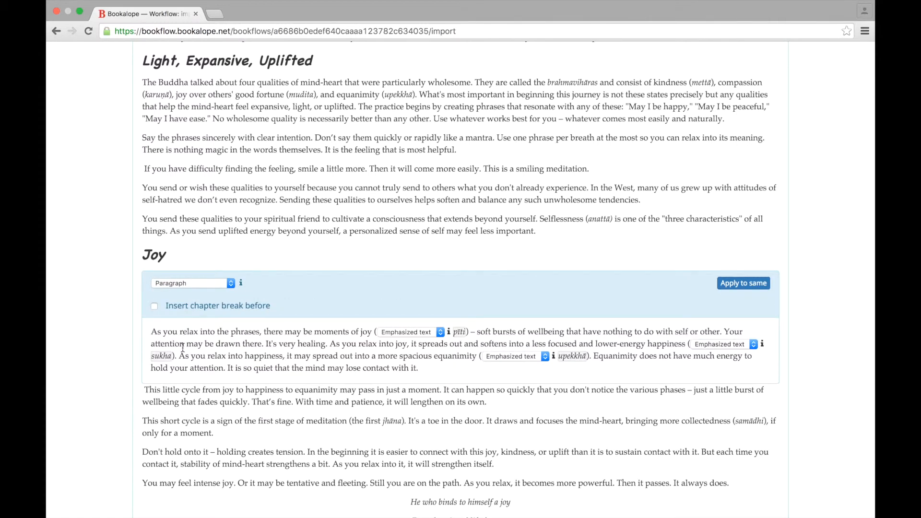
mouse_move(180, 369)
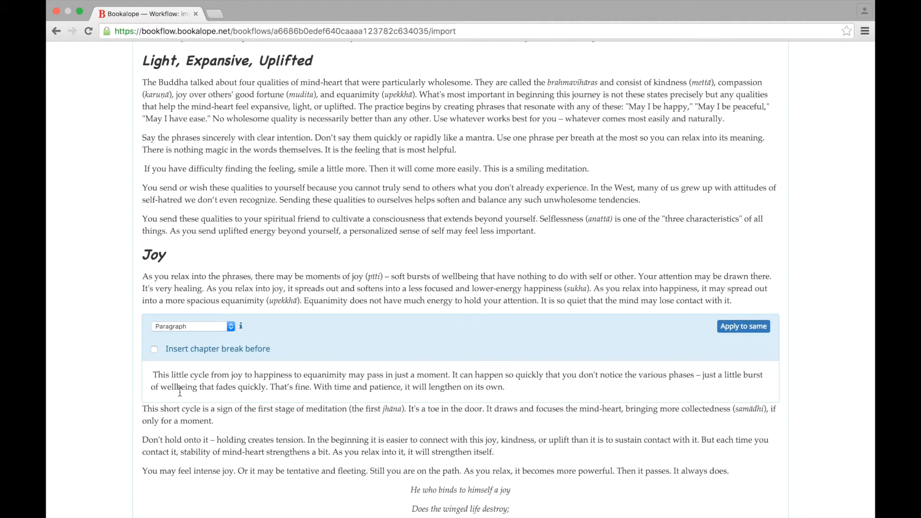
Change the emphasized full stop after "jhāna" in the Joy chapter's "This short cycle" paragraph to Normal text
mouse_move(179, 418)
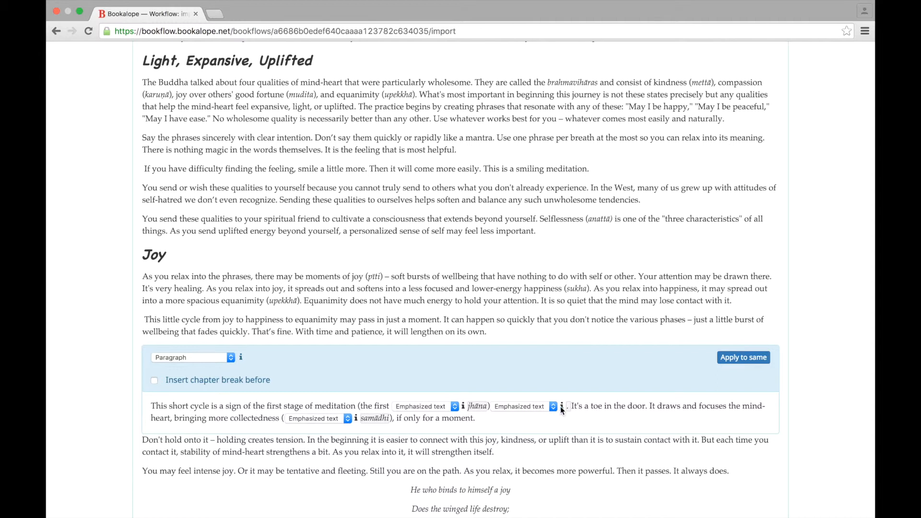
mouse_move(562, 410)
click(552, 406)
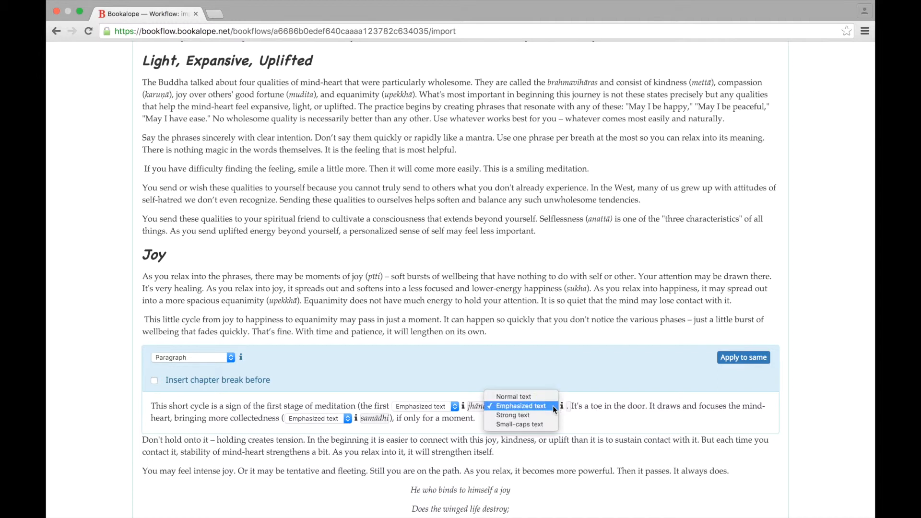
click(553, 397)
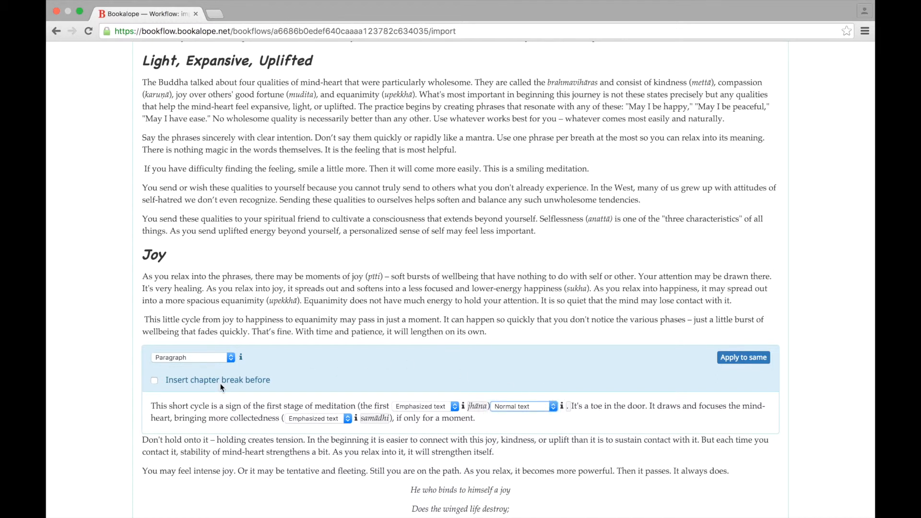
click(156, 392)
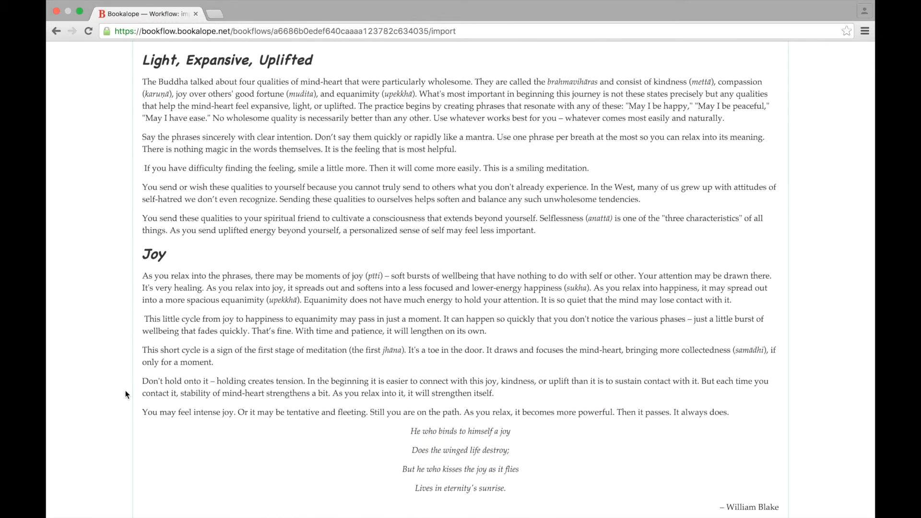
Map the poem line "He who binds to himself a joy" to Paragraph: Poem and apply it to all paragraphs of the same style
scroll(126, 394, down, 5)
scroll(126, 394, down, 2)
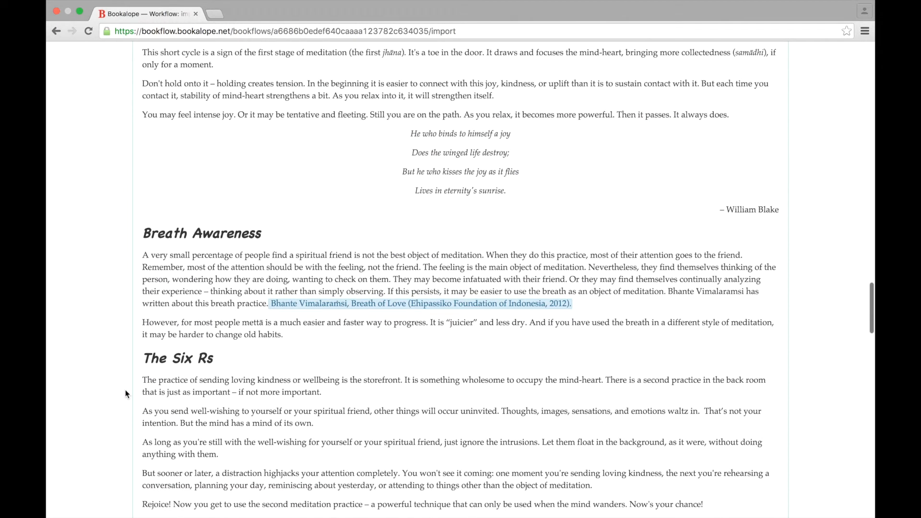
click(148, 94)
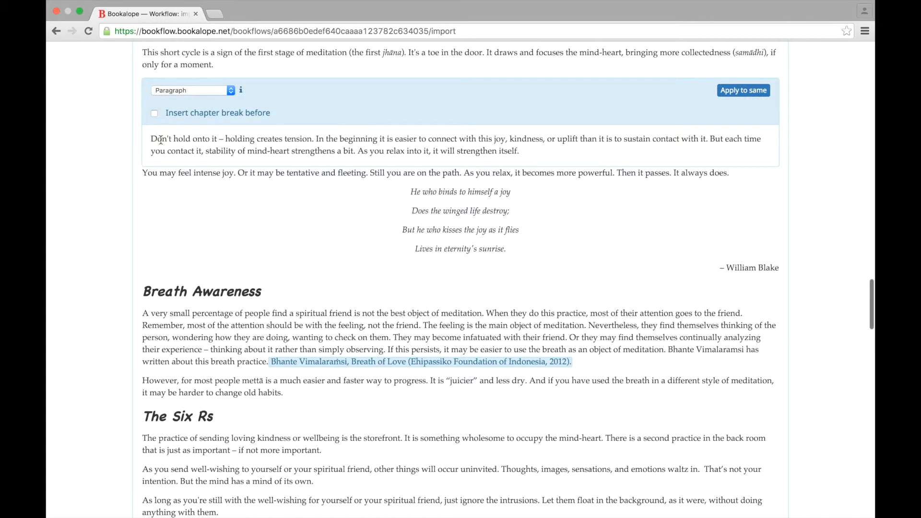
click(172, 171)
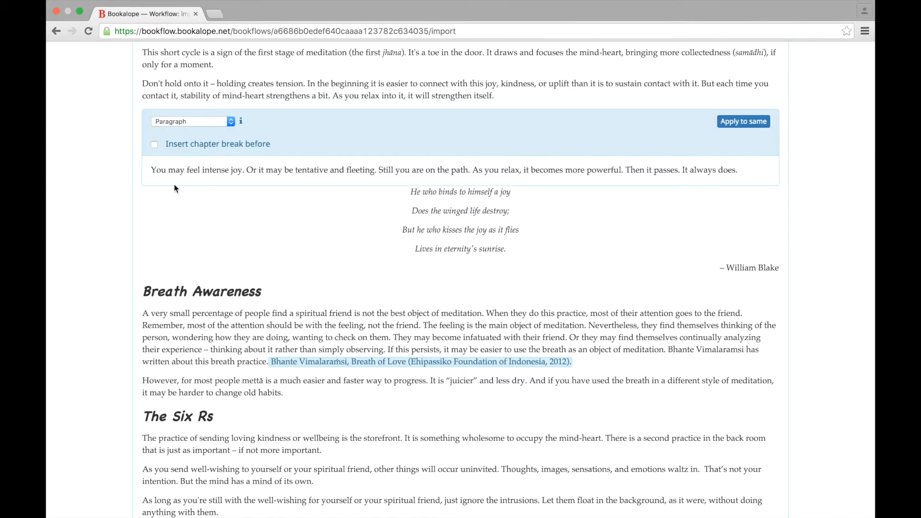
click(181, 189)
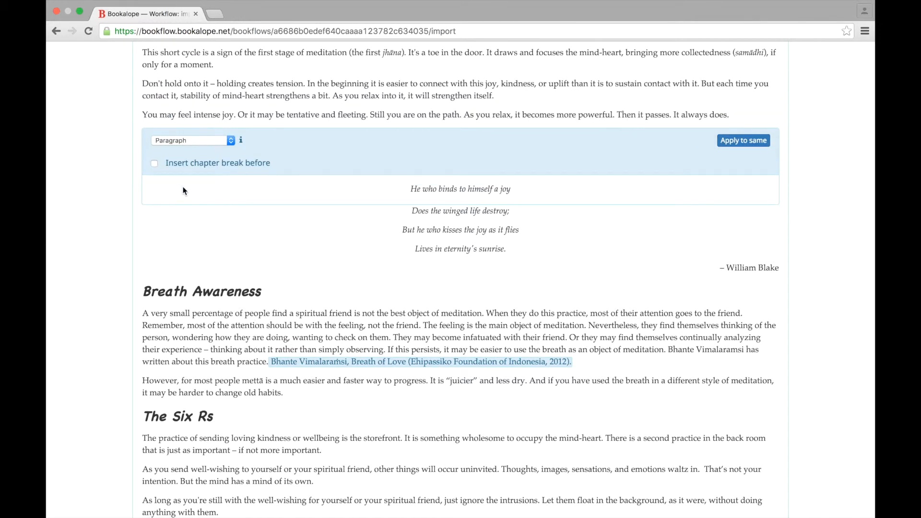
click(232, 140)
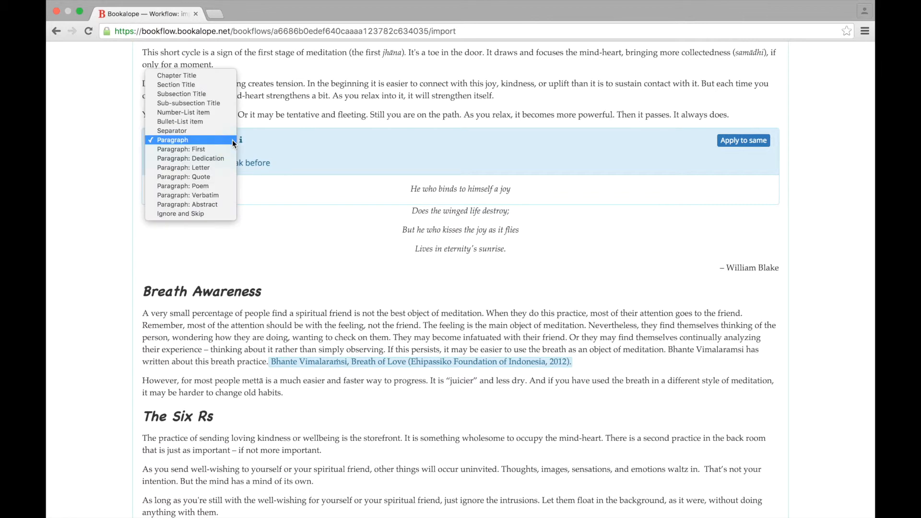
click(232, 188)
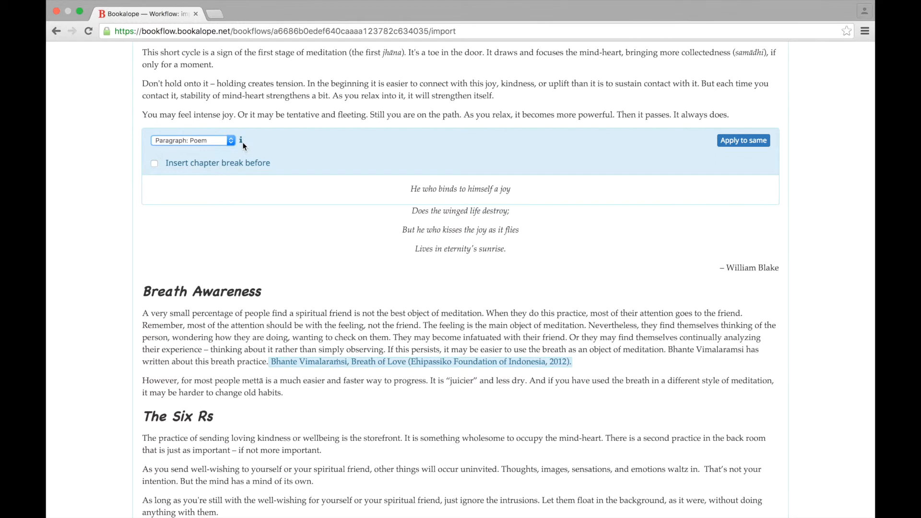
mouse_move(242, 144)
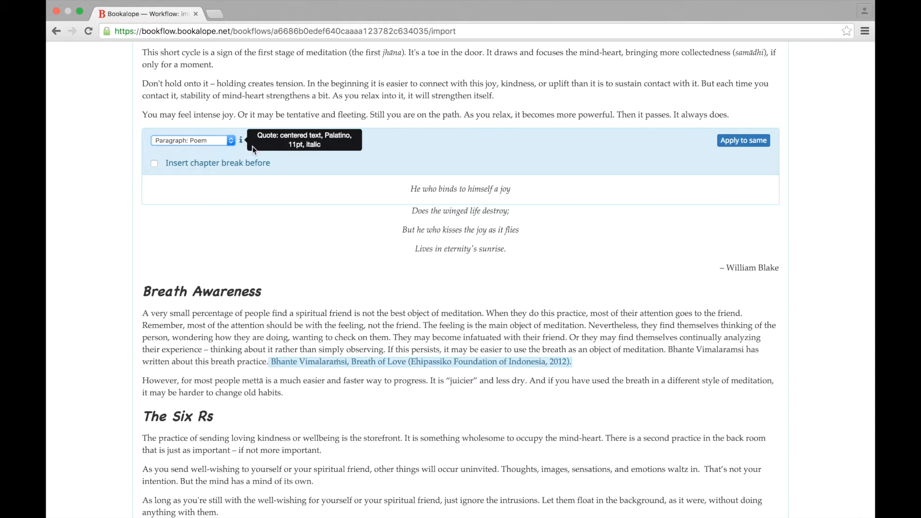
click(733, 143)
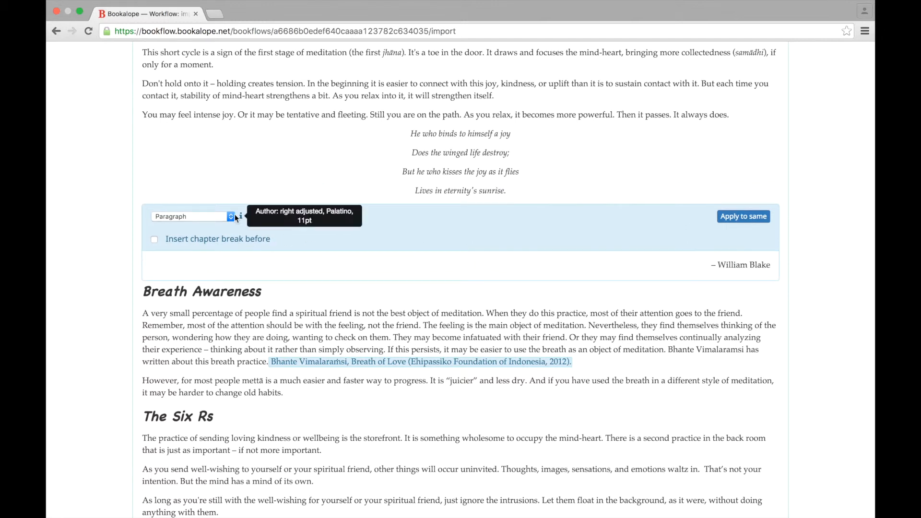
Map the right-aligned attribution line below the poem to Paragraph: Poem and apply it to all paragraphs of the same style
click(230, 215)
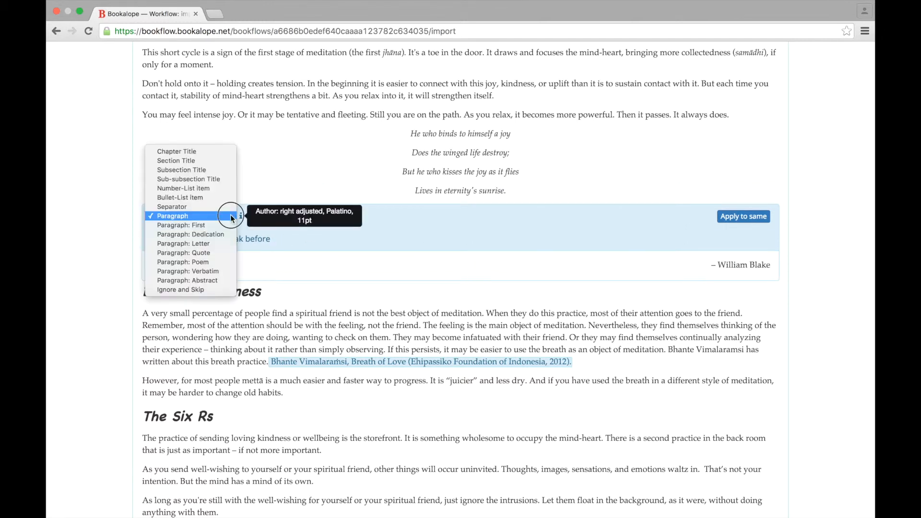
click(227, 267)
click(742, 218)
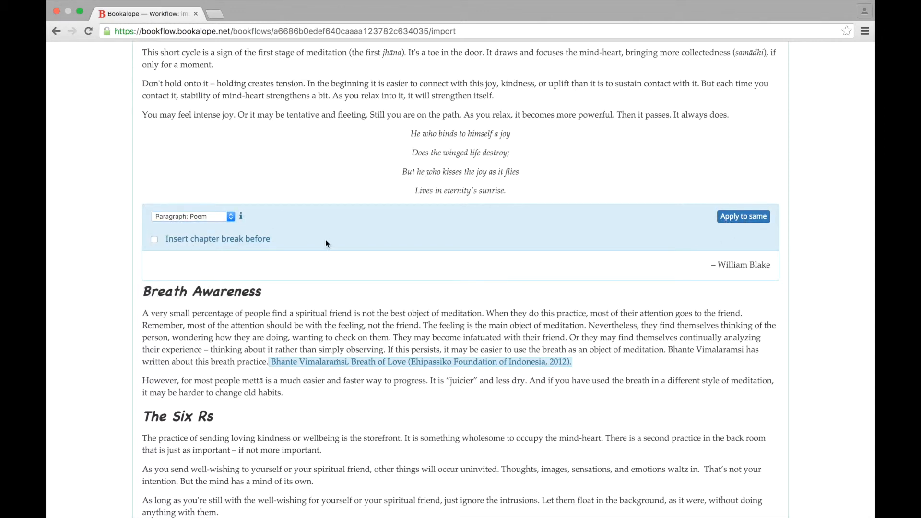
mouse_move(242, 307)
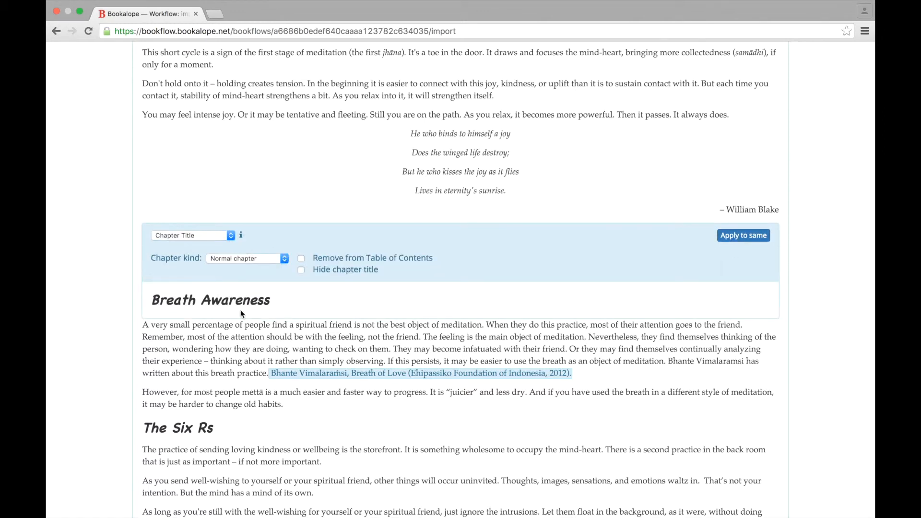
Check the structure types and emphasized lead words in the "Breath Awareness", "The Six Rs" and "Continuity" chapters
mouse_move(240, 330)
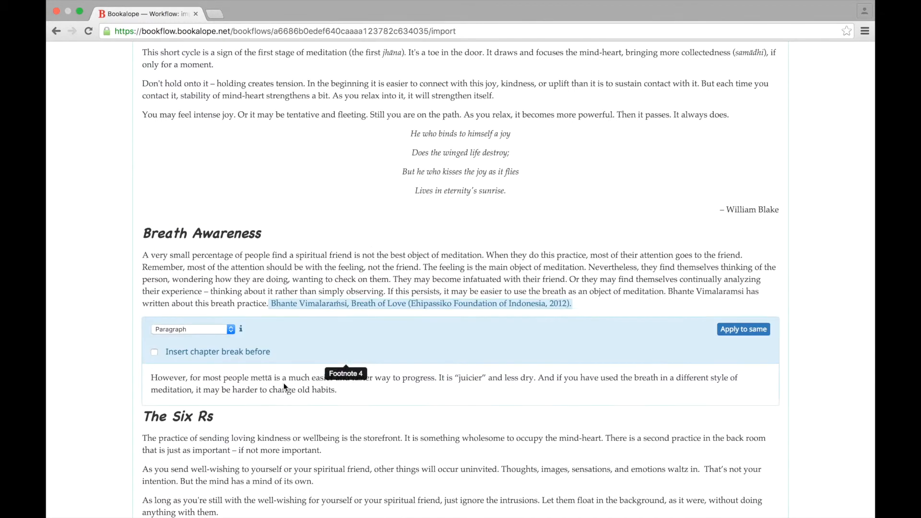
scroll(95, 368, down, 6)
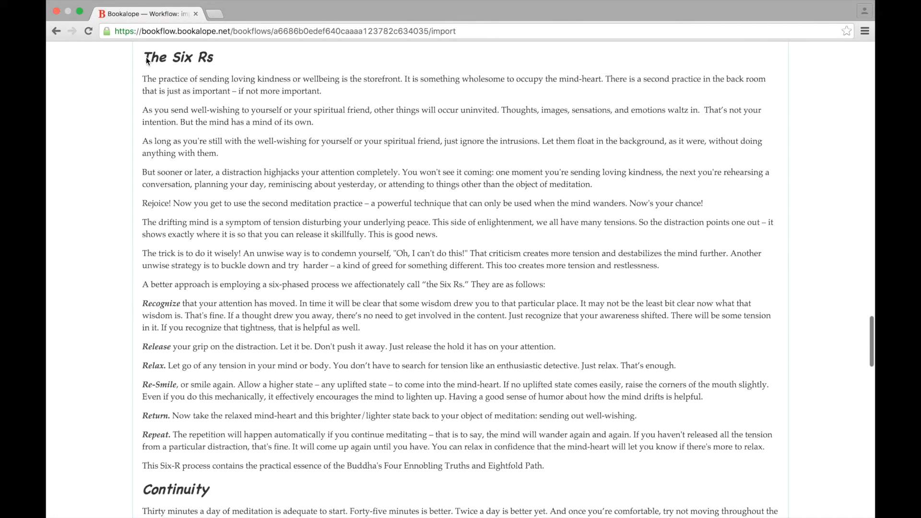
mouse_move(176, 155)
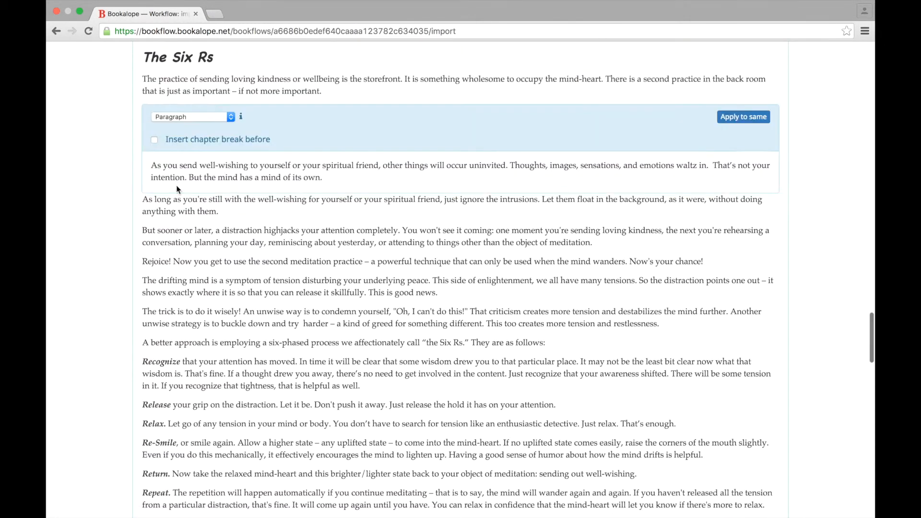
mouse_move(181, 344)
mouse_move(180, 363)
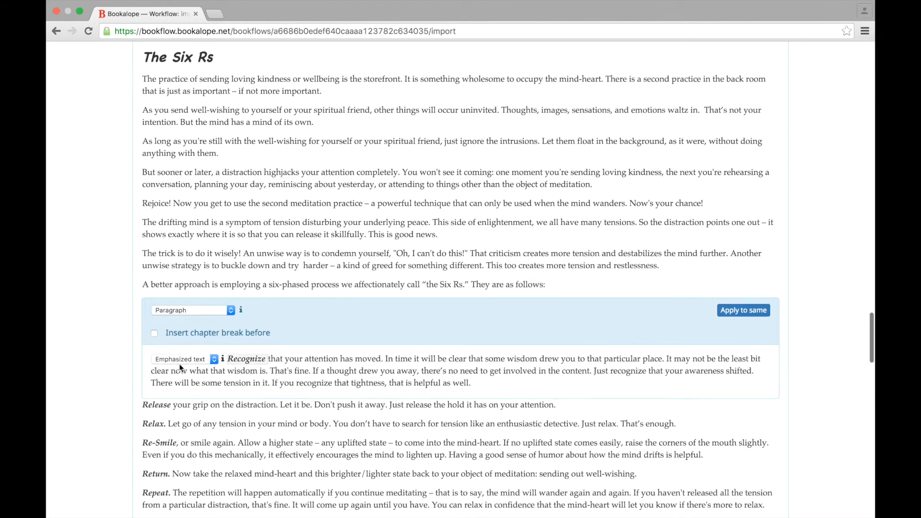
mouse_move(234, 402)
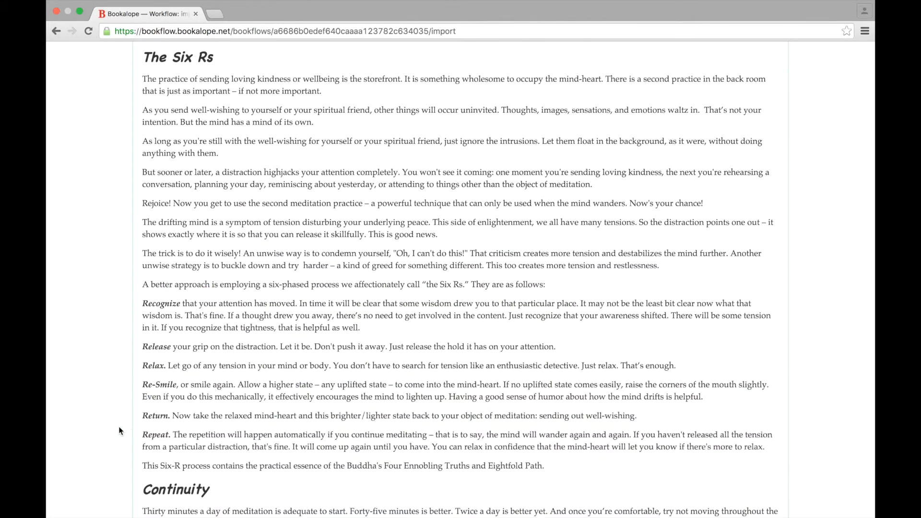
scroll(119, 430, down, 3)
scroll(119, 430, down, 5)
mouse_move(160, 174)
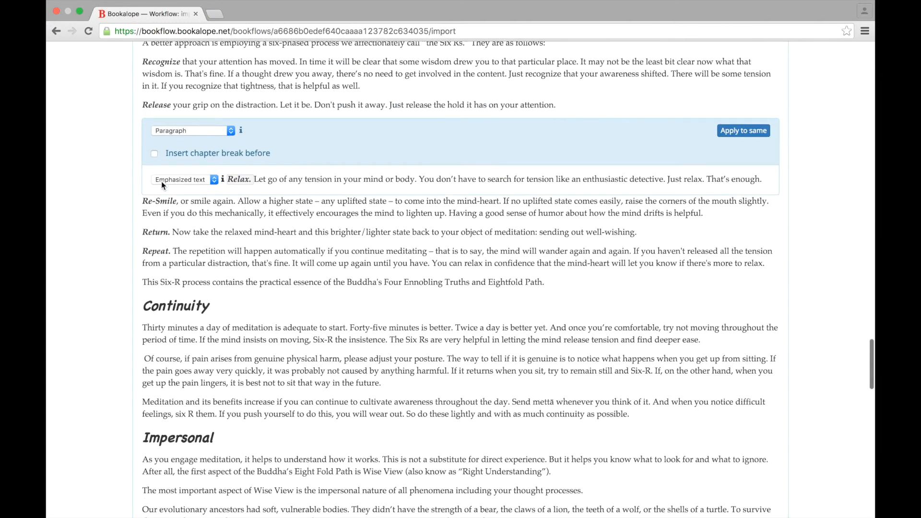
mouse_move(165, 206)
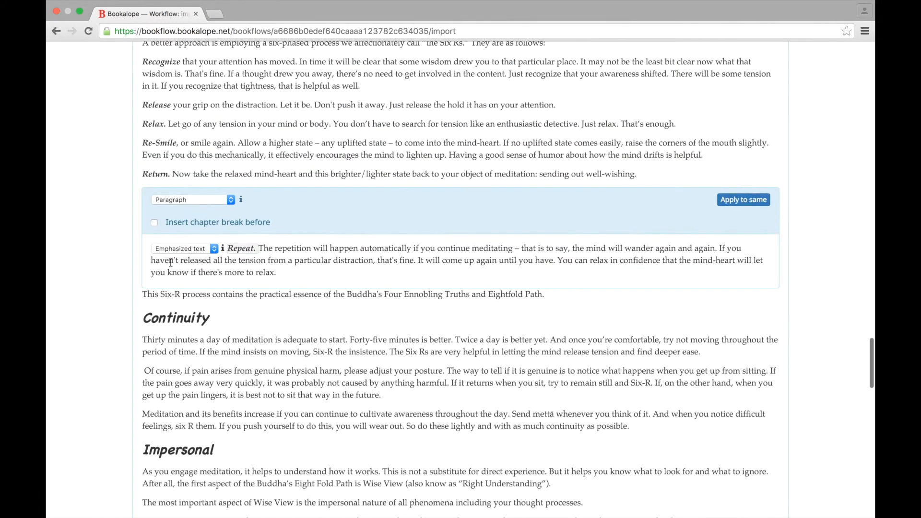
mouse_move(175, 307)
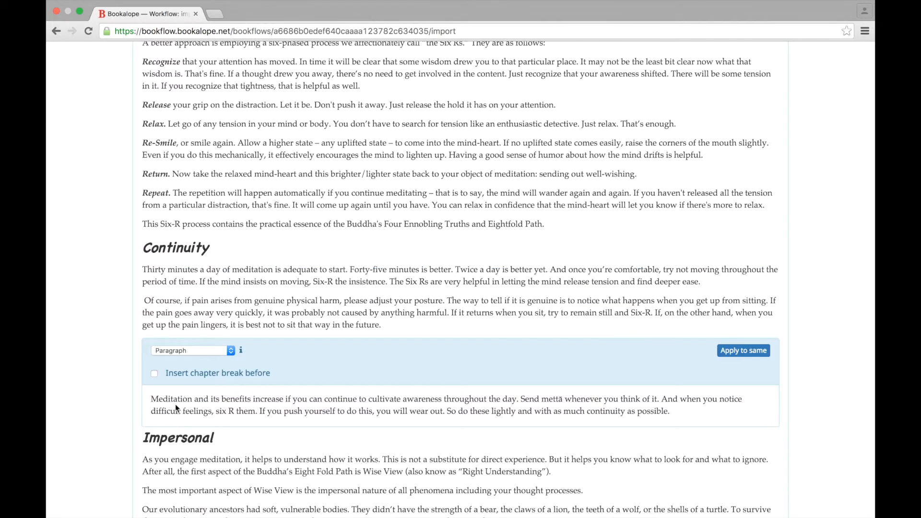
Check the paragraph, bullet-list and poem types and emphasized titles from the "Impersonal" chapter through "Awareness is Magic" to "Buddha's Map"
scroll(181, 404, down, 1)
scroll(122, 406, down, 10)
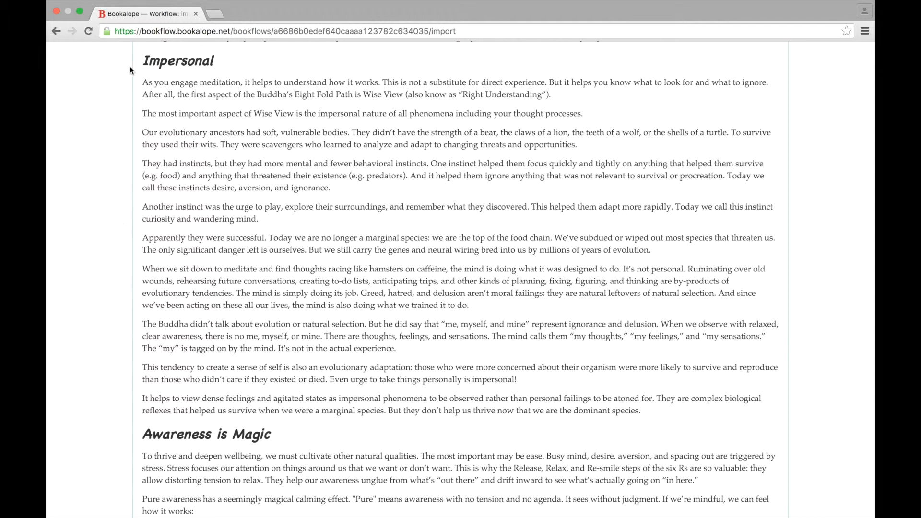
mouse_move(150, 69)
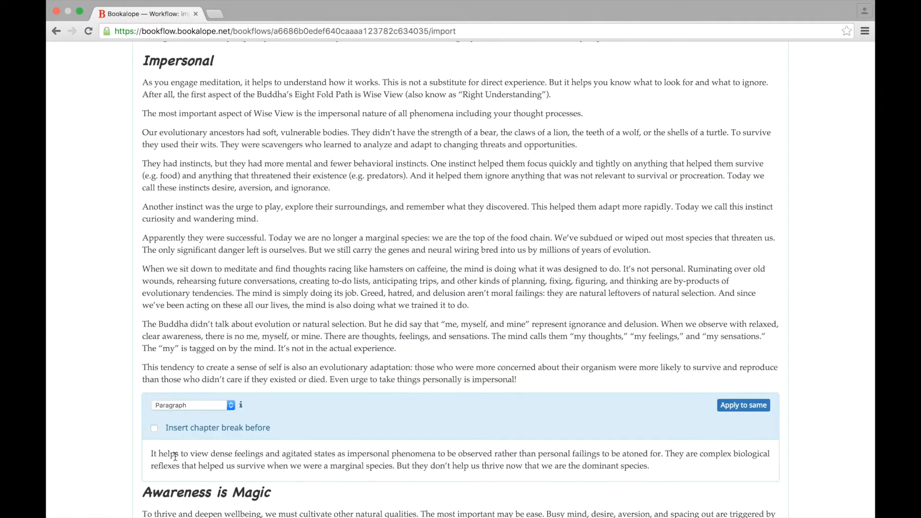
scroll(123, 440, down, 10)
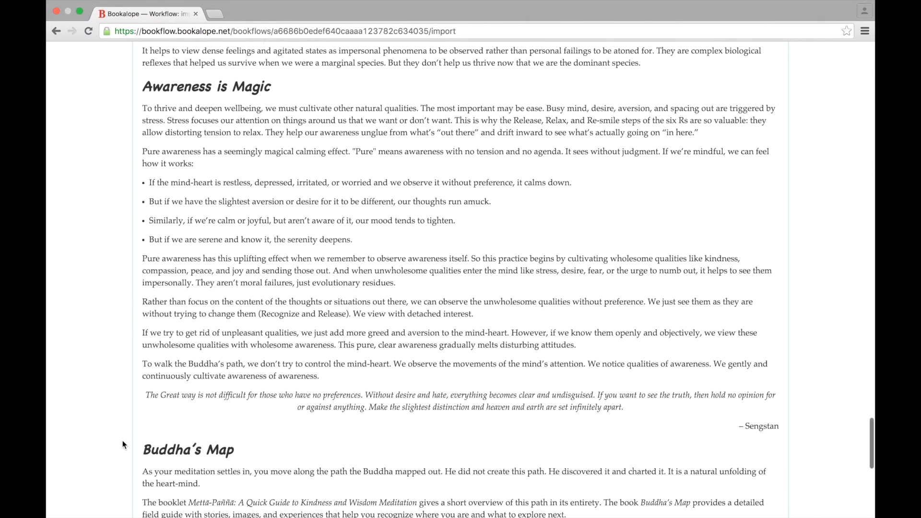
scroll(122, 440, down, 1)
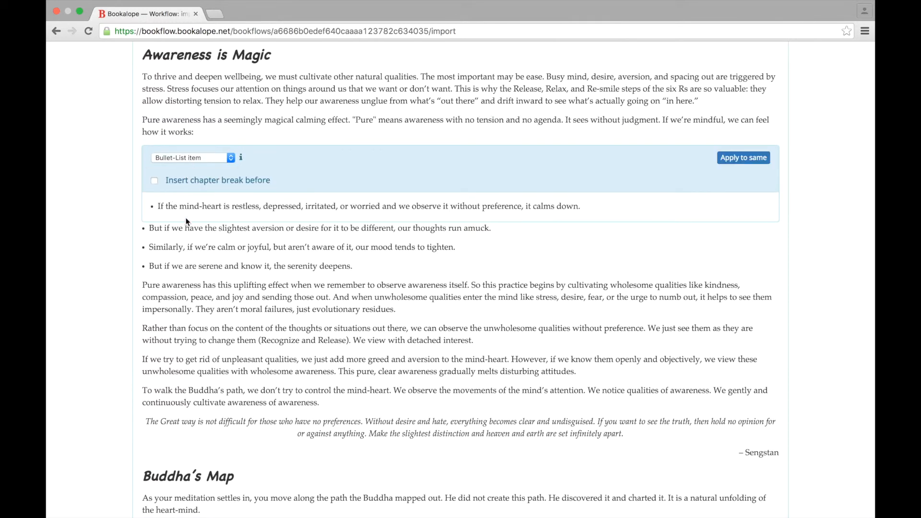
mouse_move(187, 281)
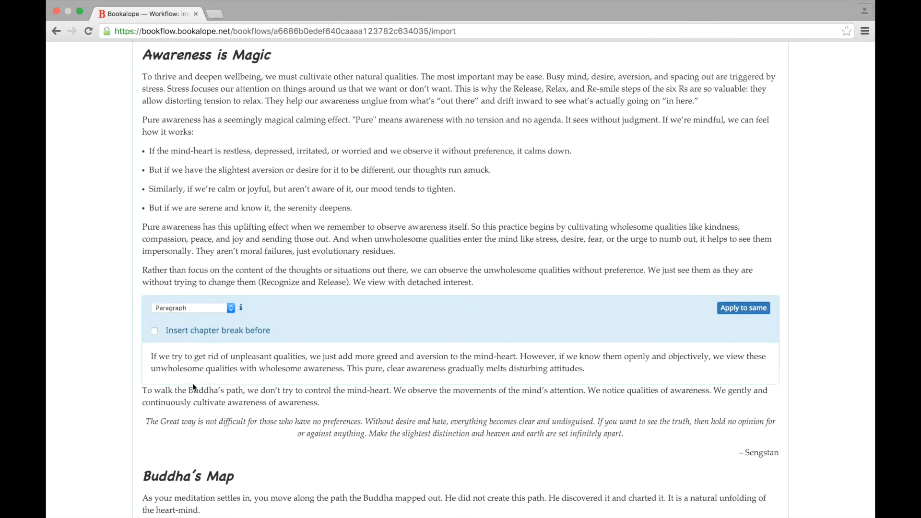
mouse_move(194, 396)
mouse_move(194, 418)
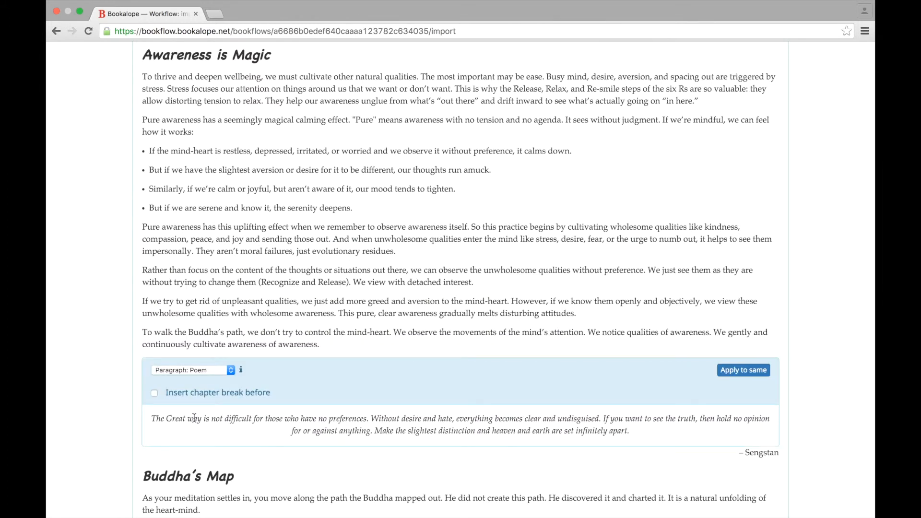
mouse_move(201, 453)
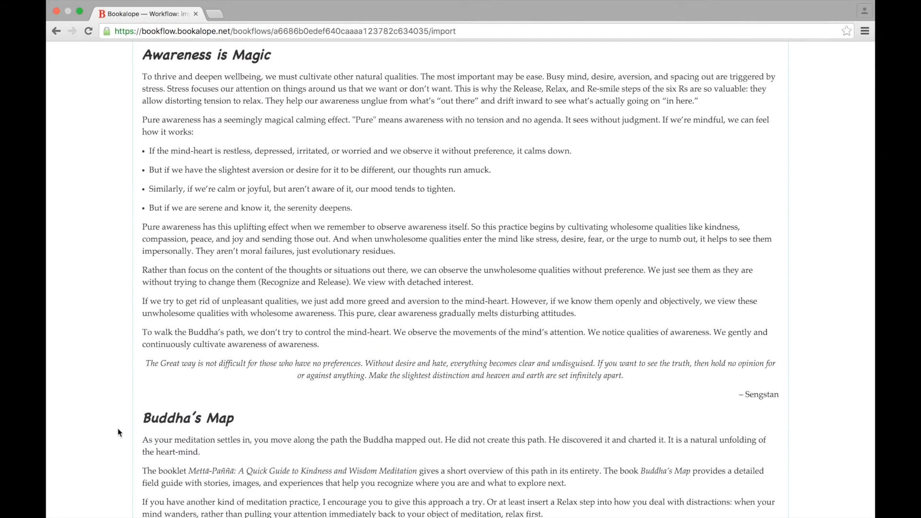
scroll(116, 431, down, 7)
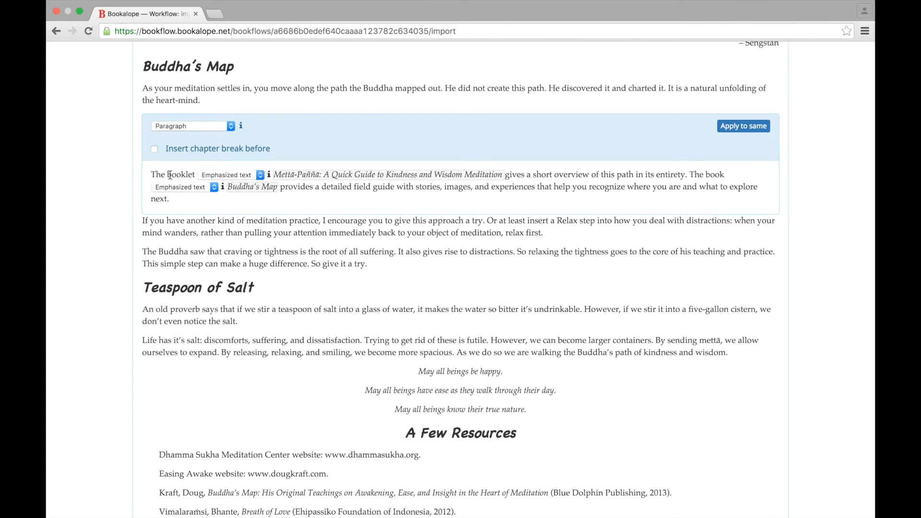
mouse_move(175, 248)
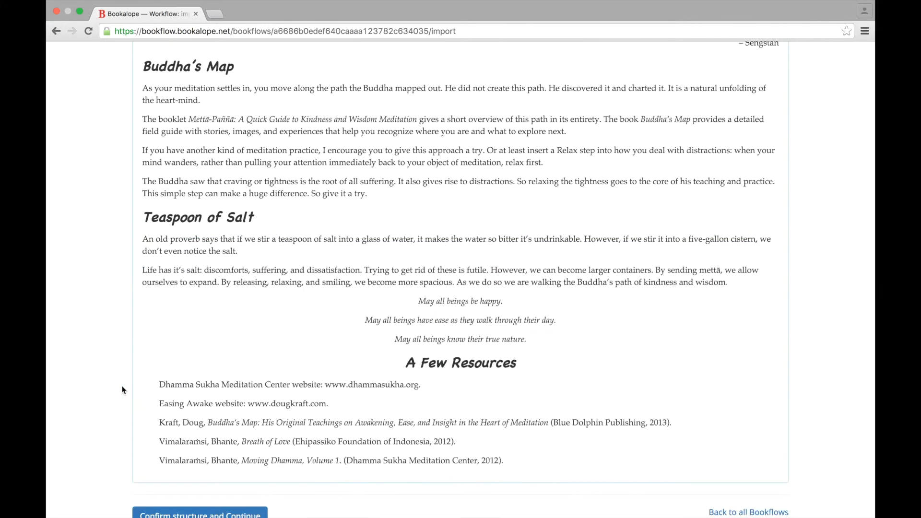
Map the first entry under "A Few Resources" to Paragraph: First and apply it to all paragraphs of the same style
scroll(118, 385, down, 2)
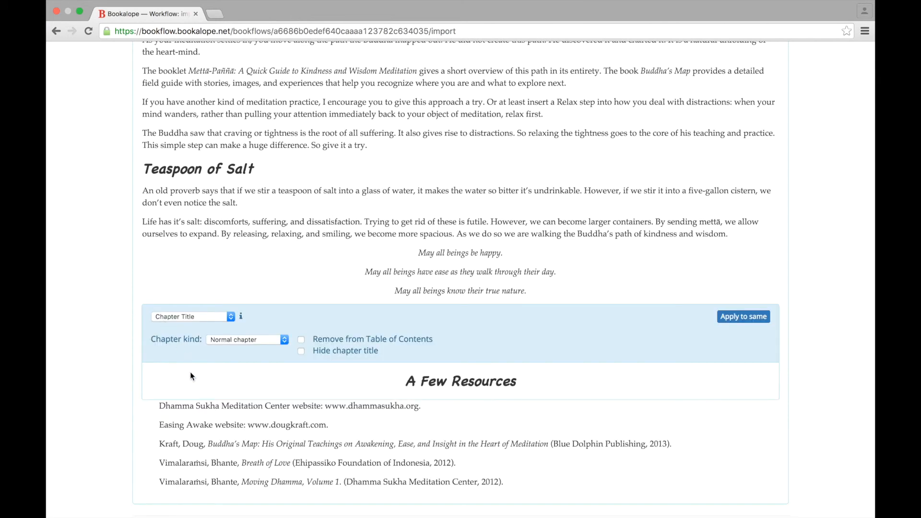
mouse_move(156, 340)
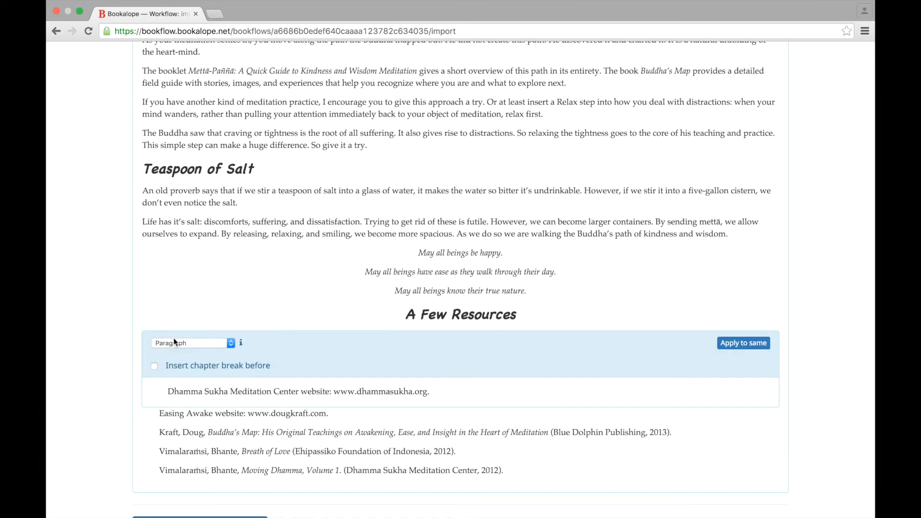
mouse_move(242, 347)
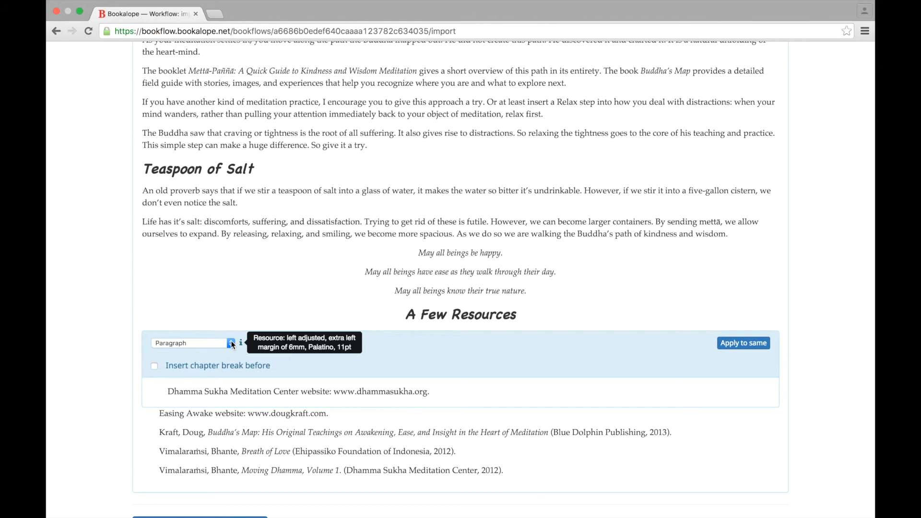
click(231, 342)
click(231, 351)
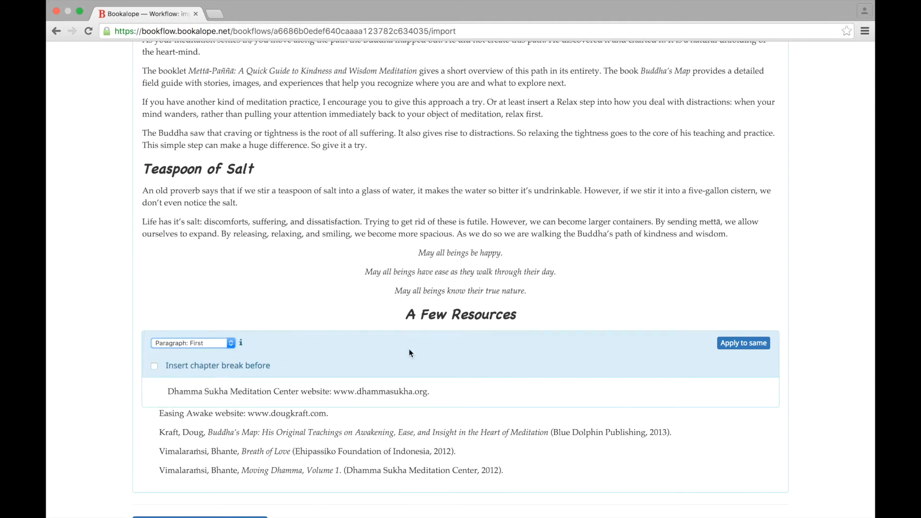
click(731, 347)
Check the paragraph types of the remaining entries under "A Few Resources", and confirm the book structure to continue
click(491, 411)
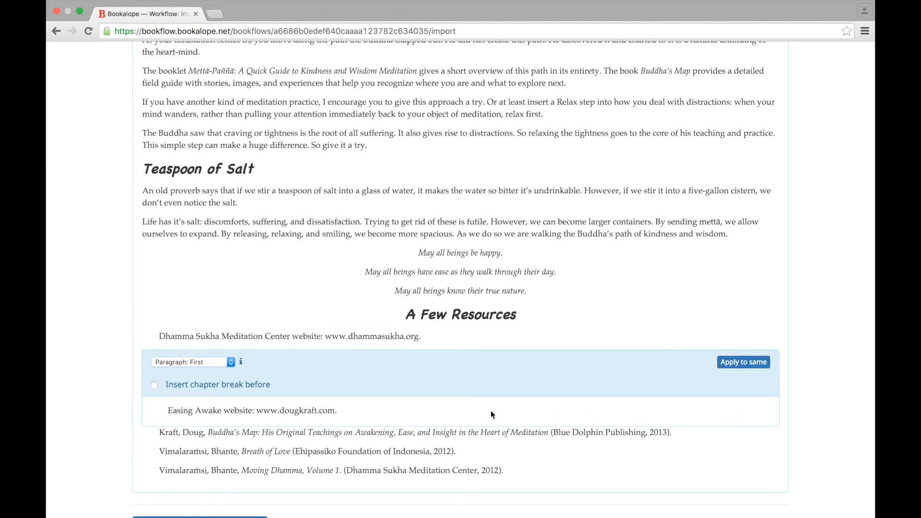
click(491, 432)
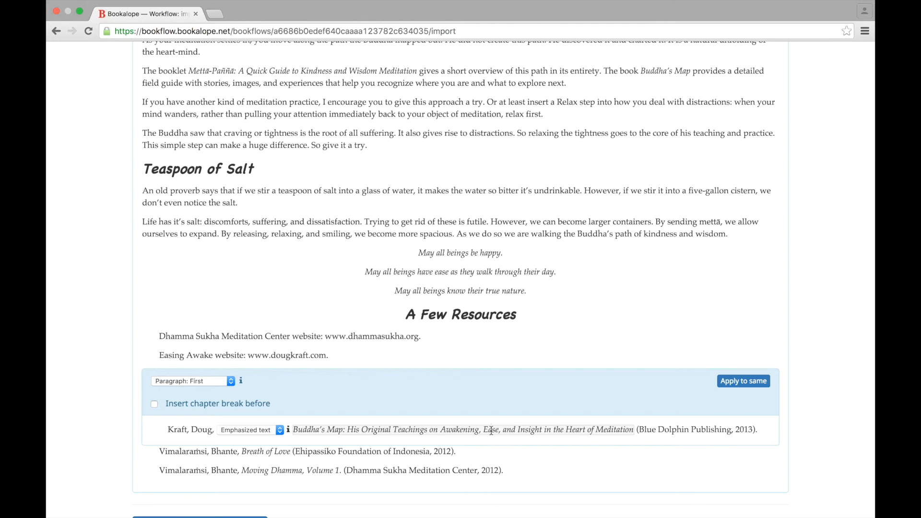
click(491, 451)
click(493, 465)
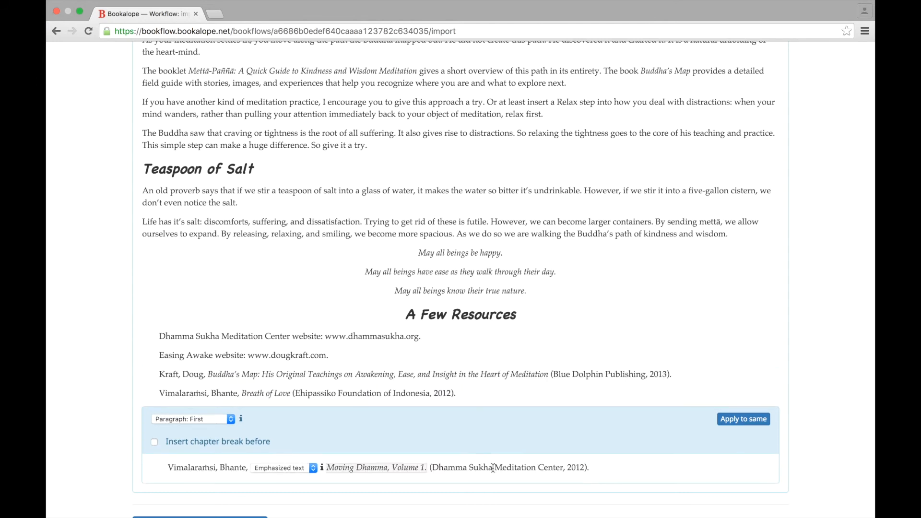
click(490, 490)
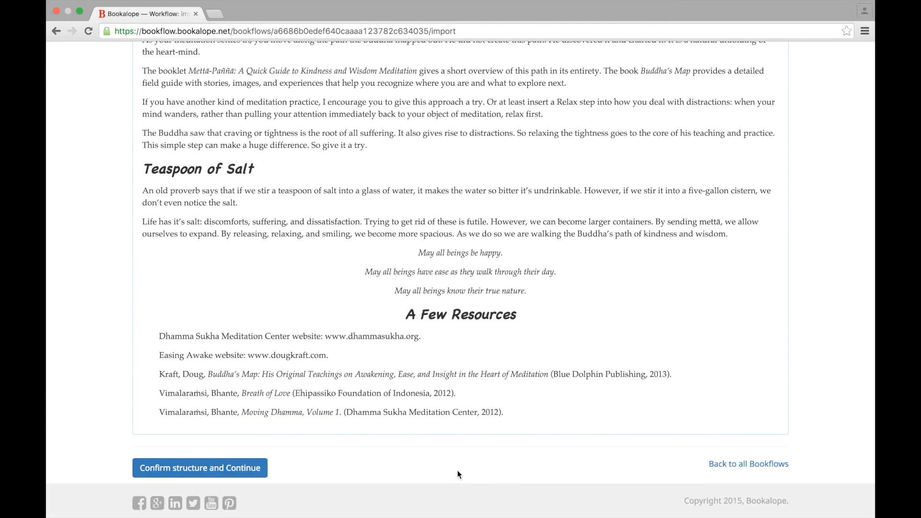
click(253, 473)
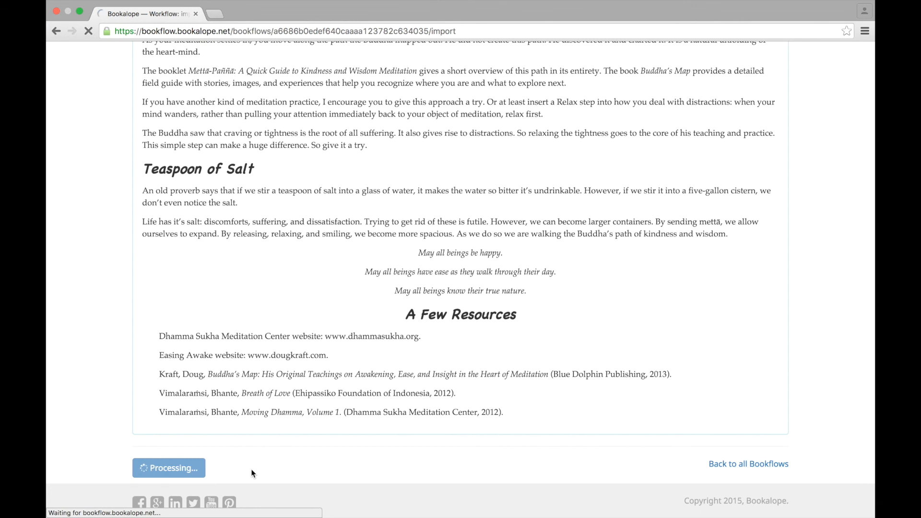